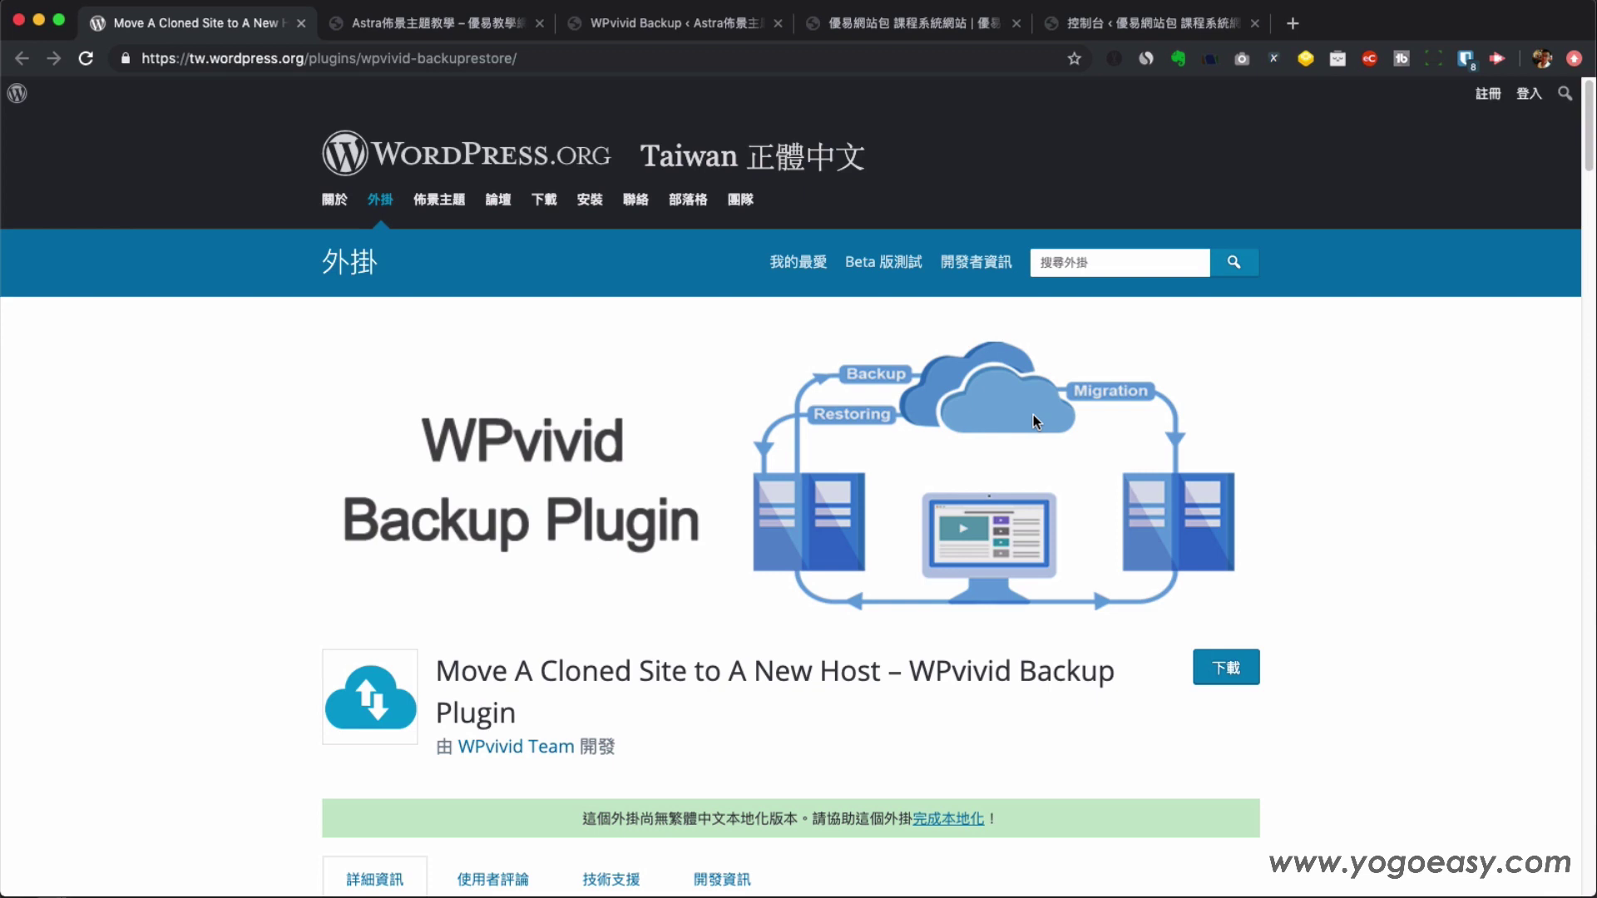
# - Examine the demo01 site's WPvivid Backup page and the home pages of the demo01 and demo02 sites
pyautogui.click(681, 24)
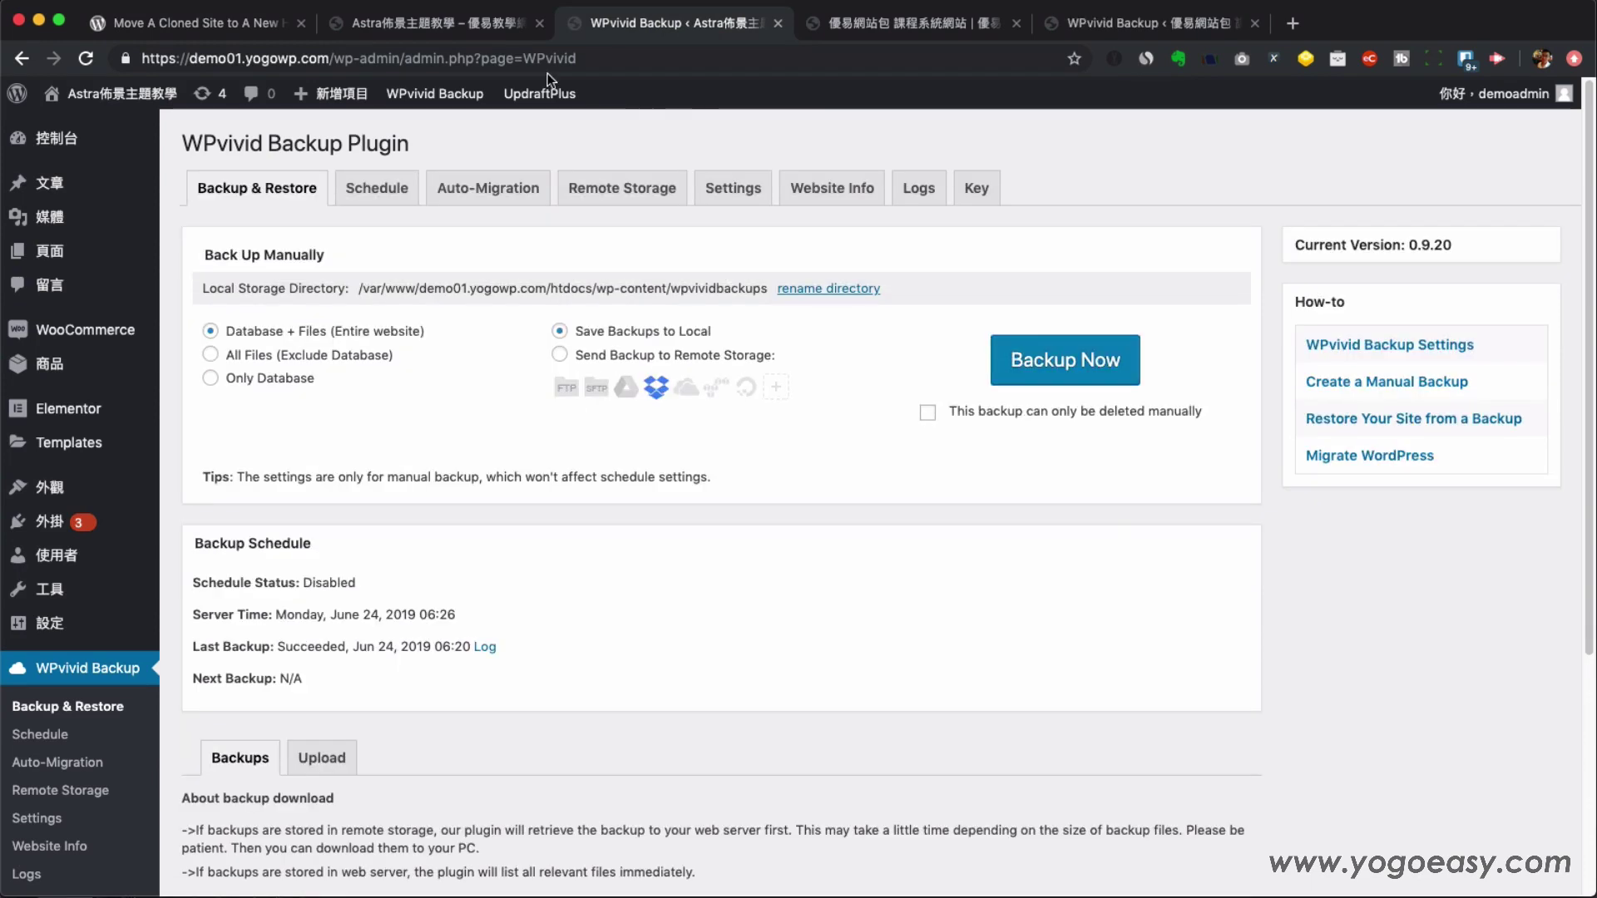
pyautogui.click(426, 27)
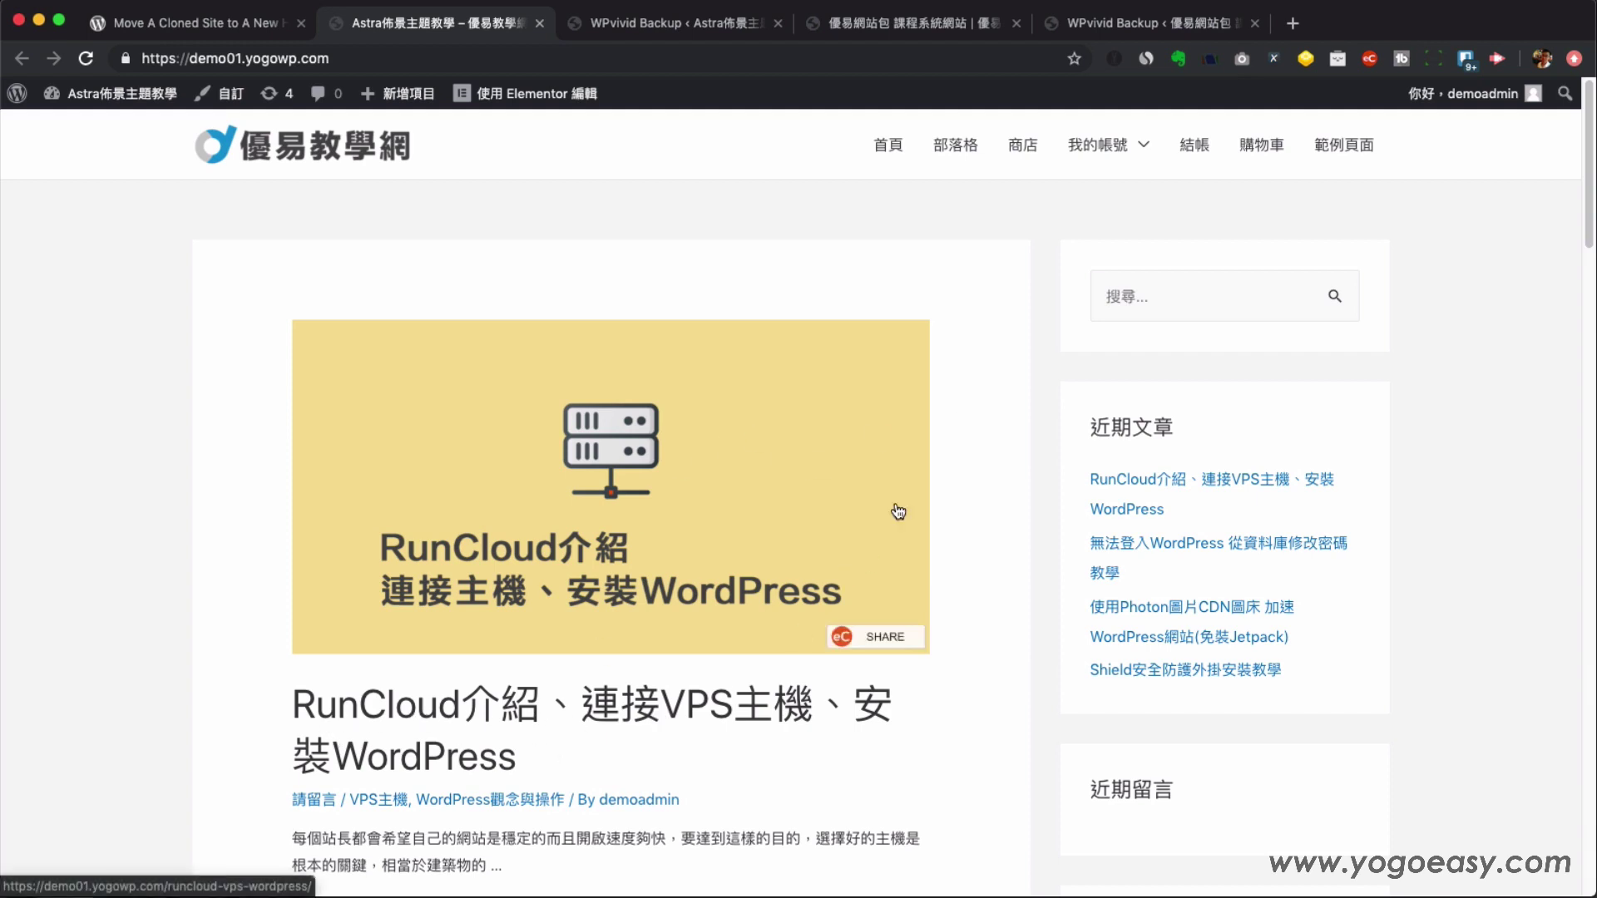
pyautogui.click(873, 27)
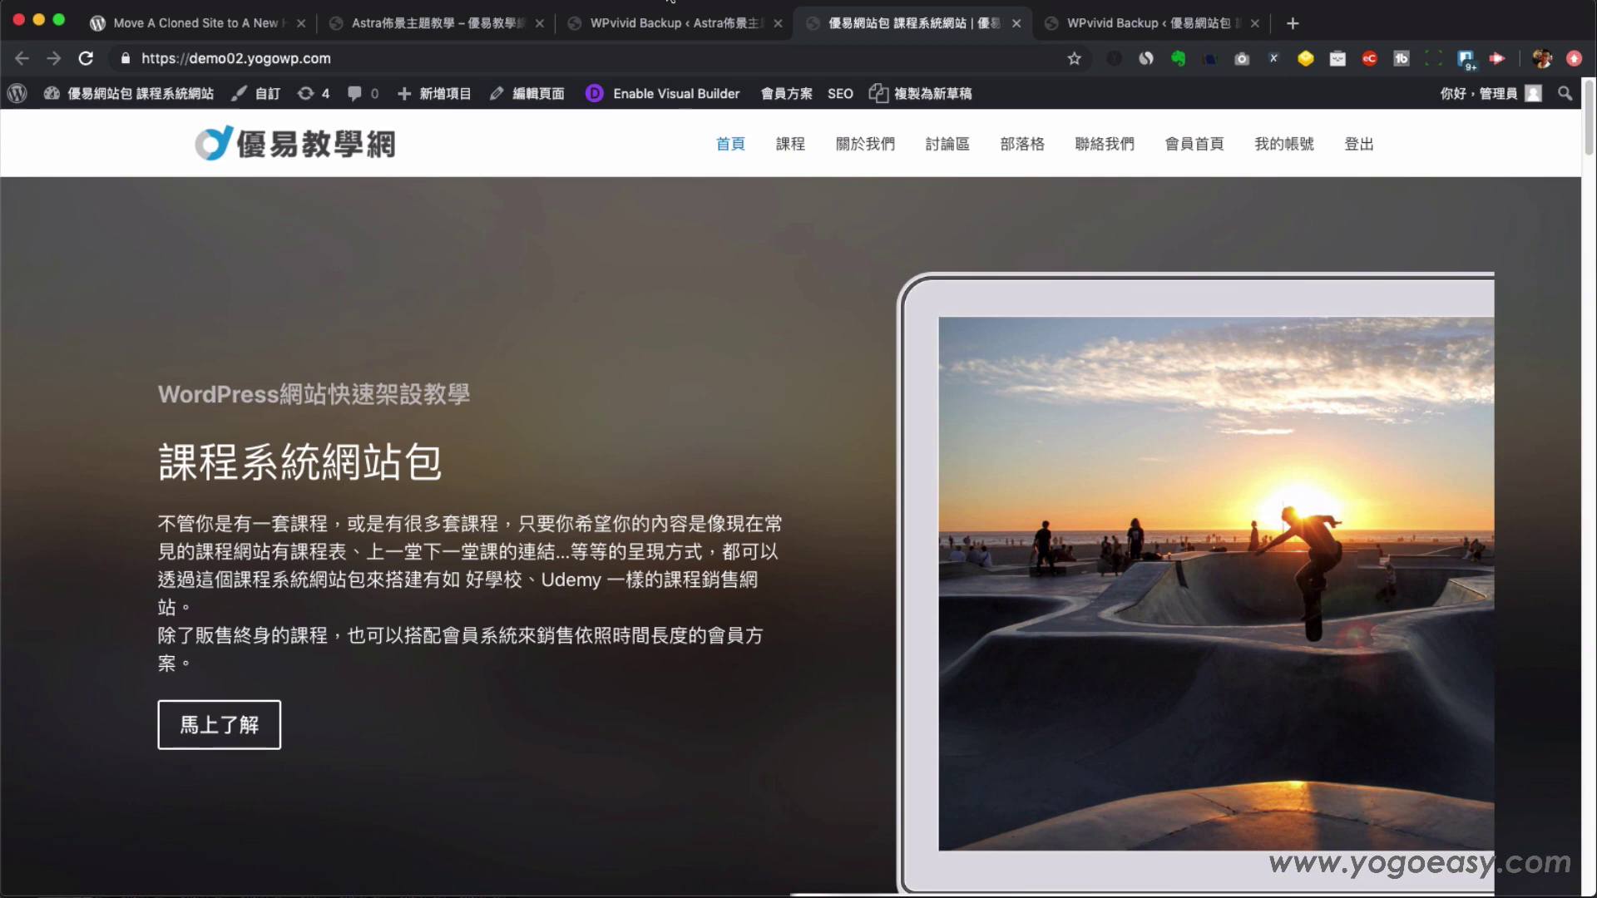
# - Open the WPvivid Auto-Migration settings on the demo01 site, where the destination site's key is required
pyautogui.click(656, 26)
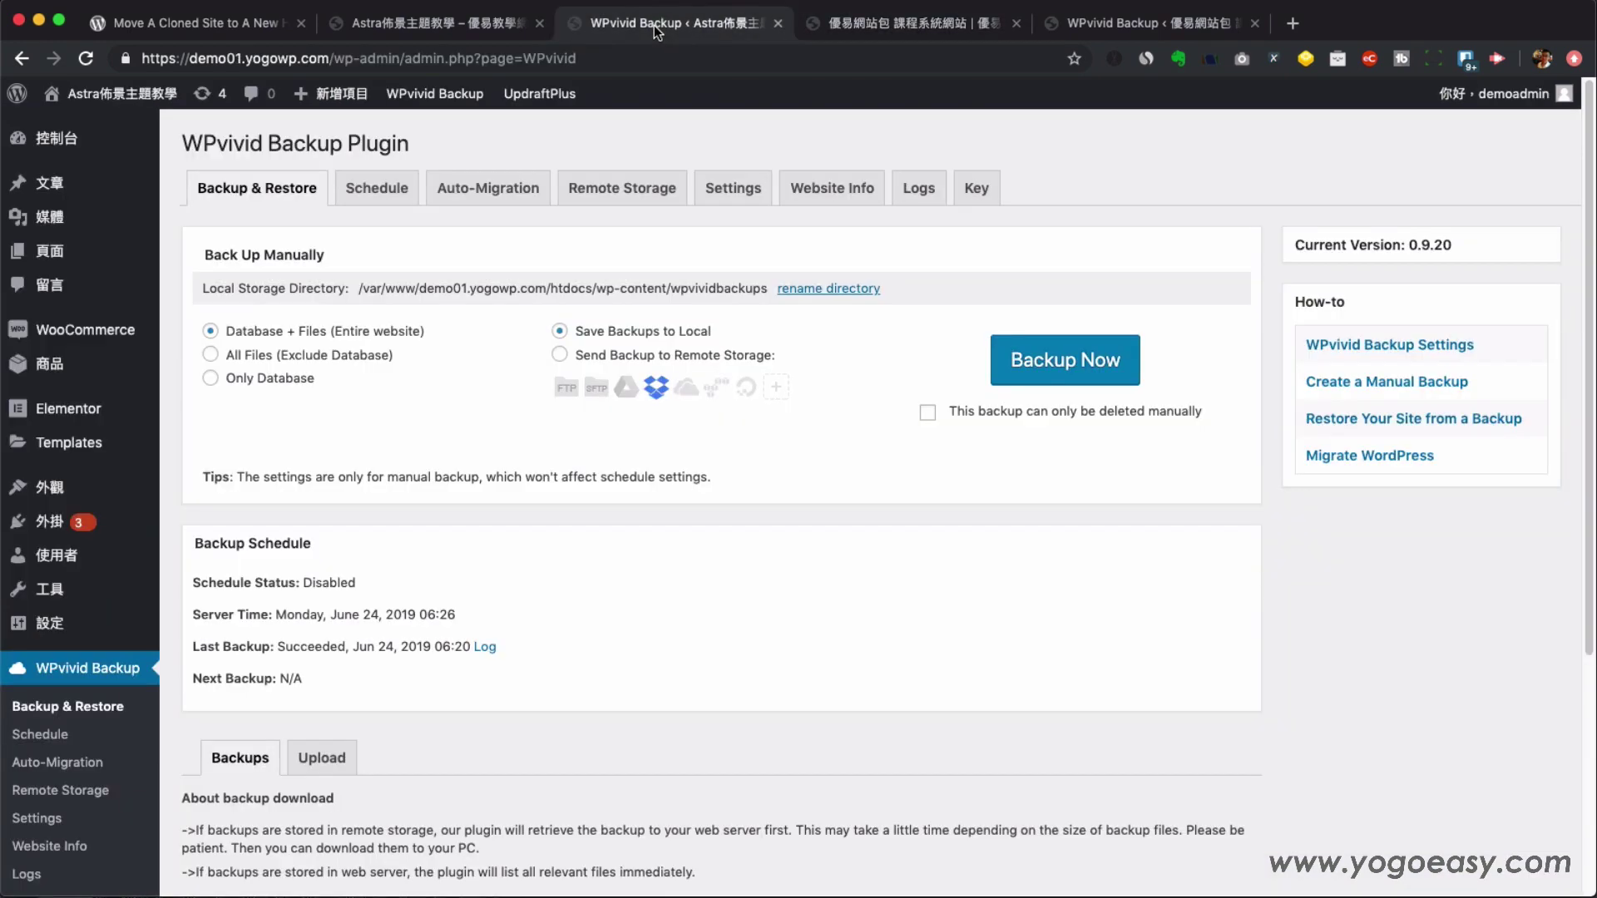
pyautogui.click(1082, 28)
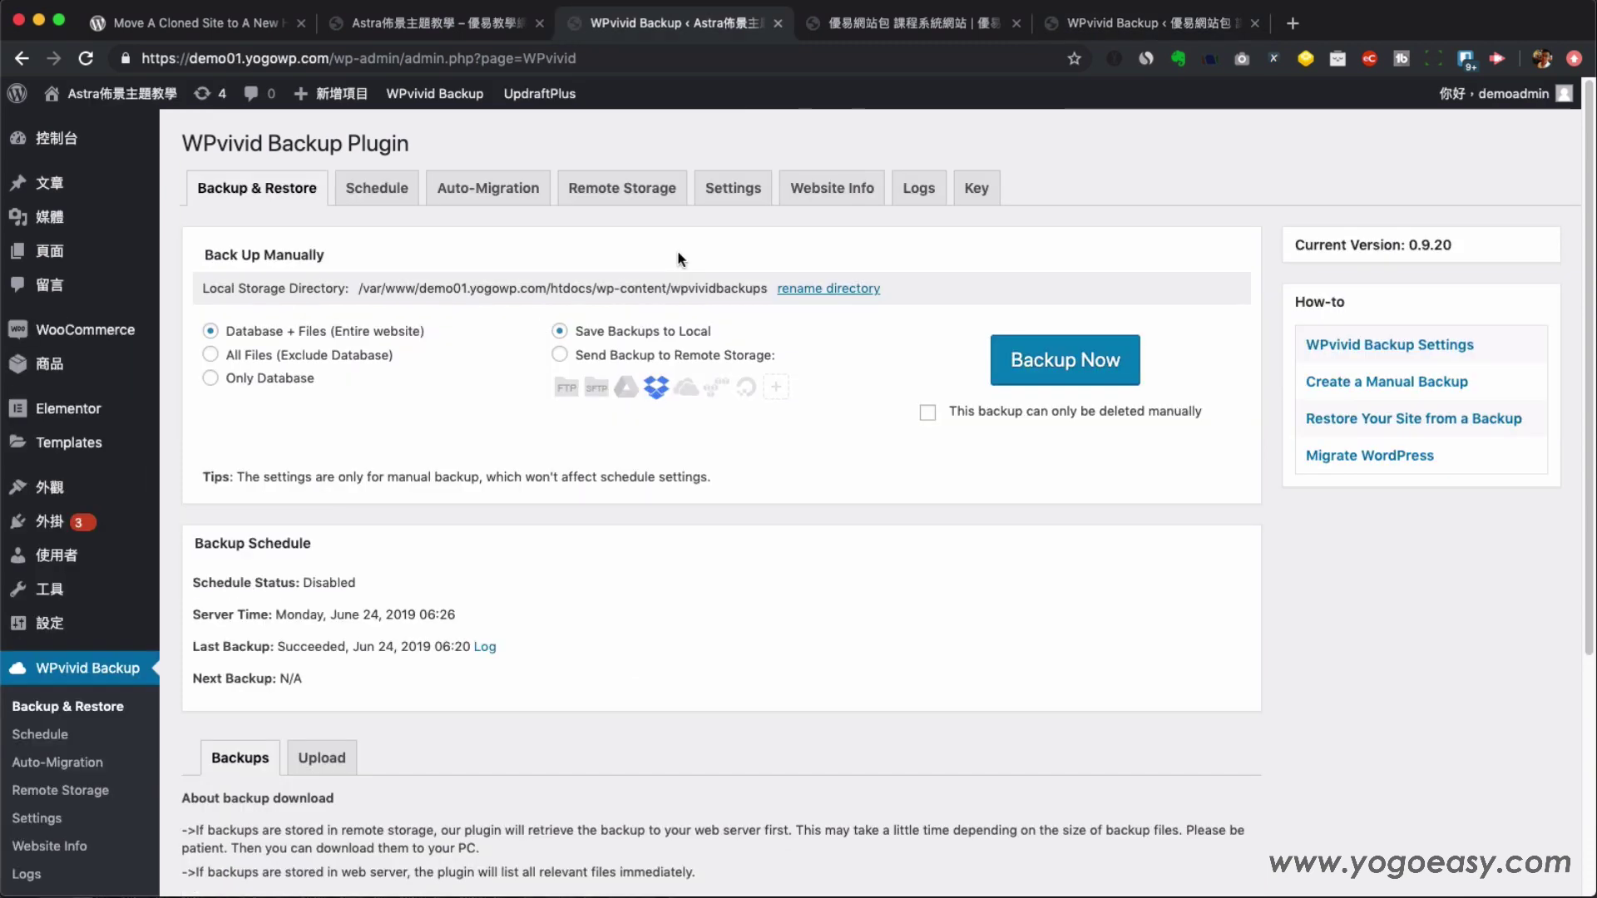
pyautogui.click(469, 197)
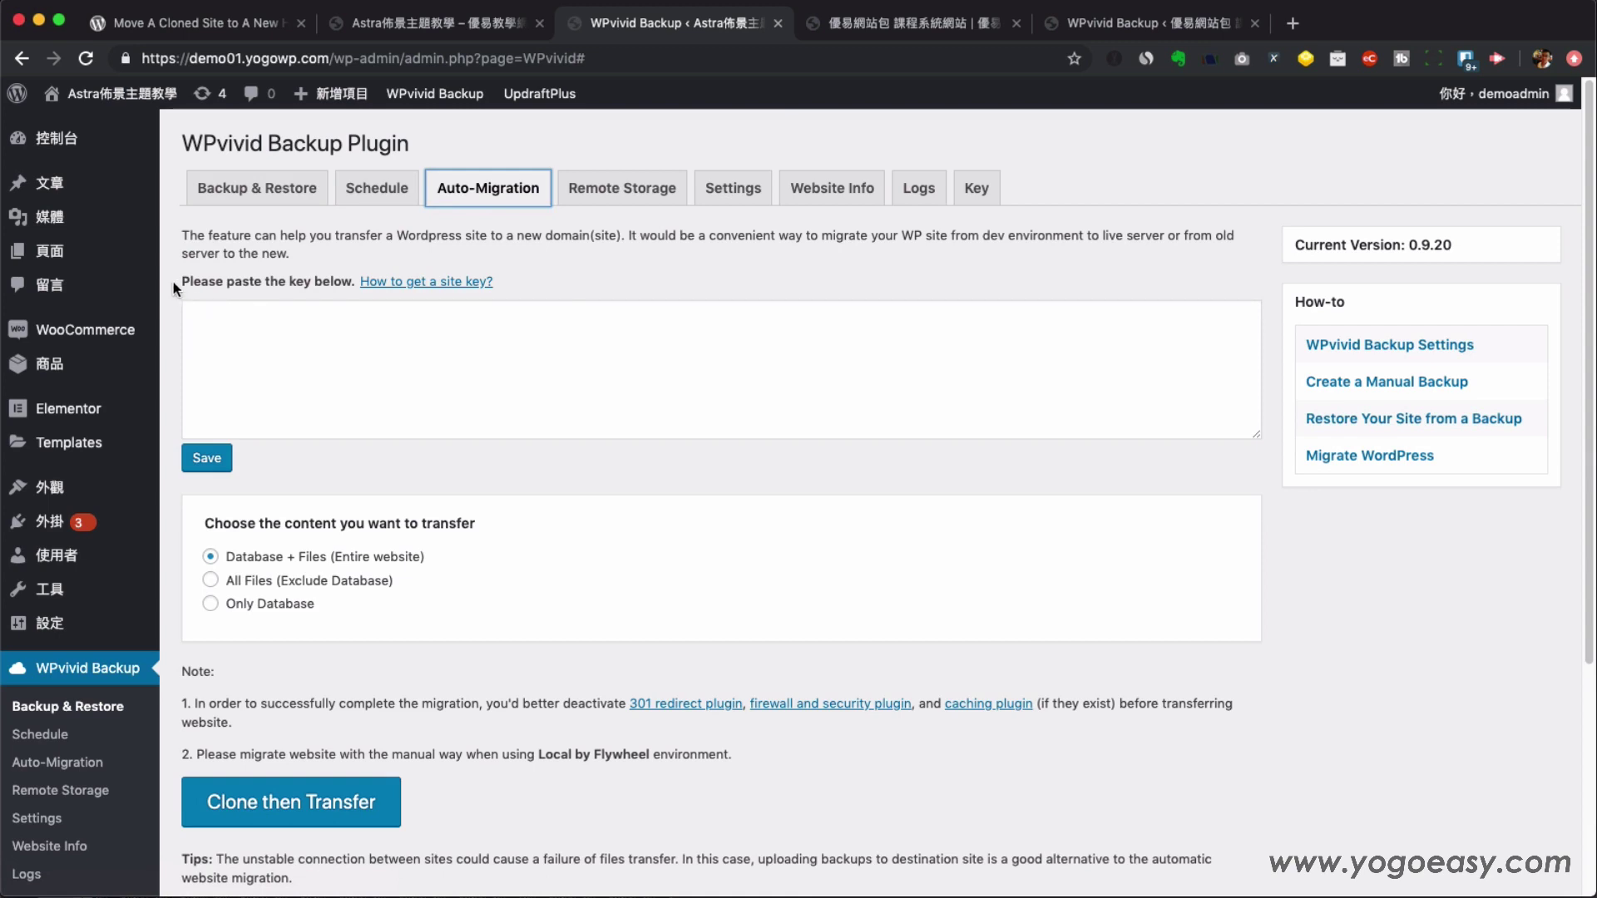
pyautogui.moveTo(290, 281); pyautogui.dragTo(311, 280)
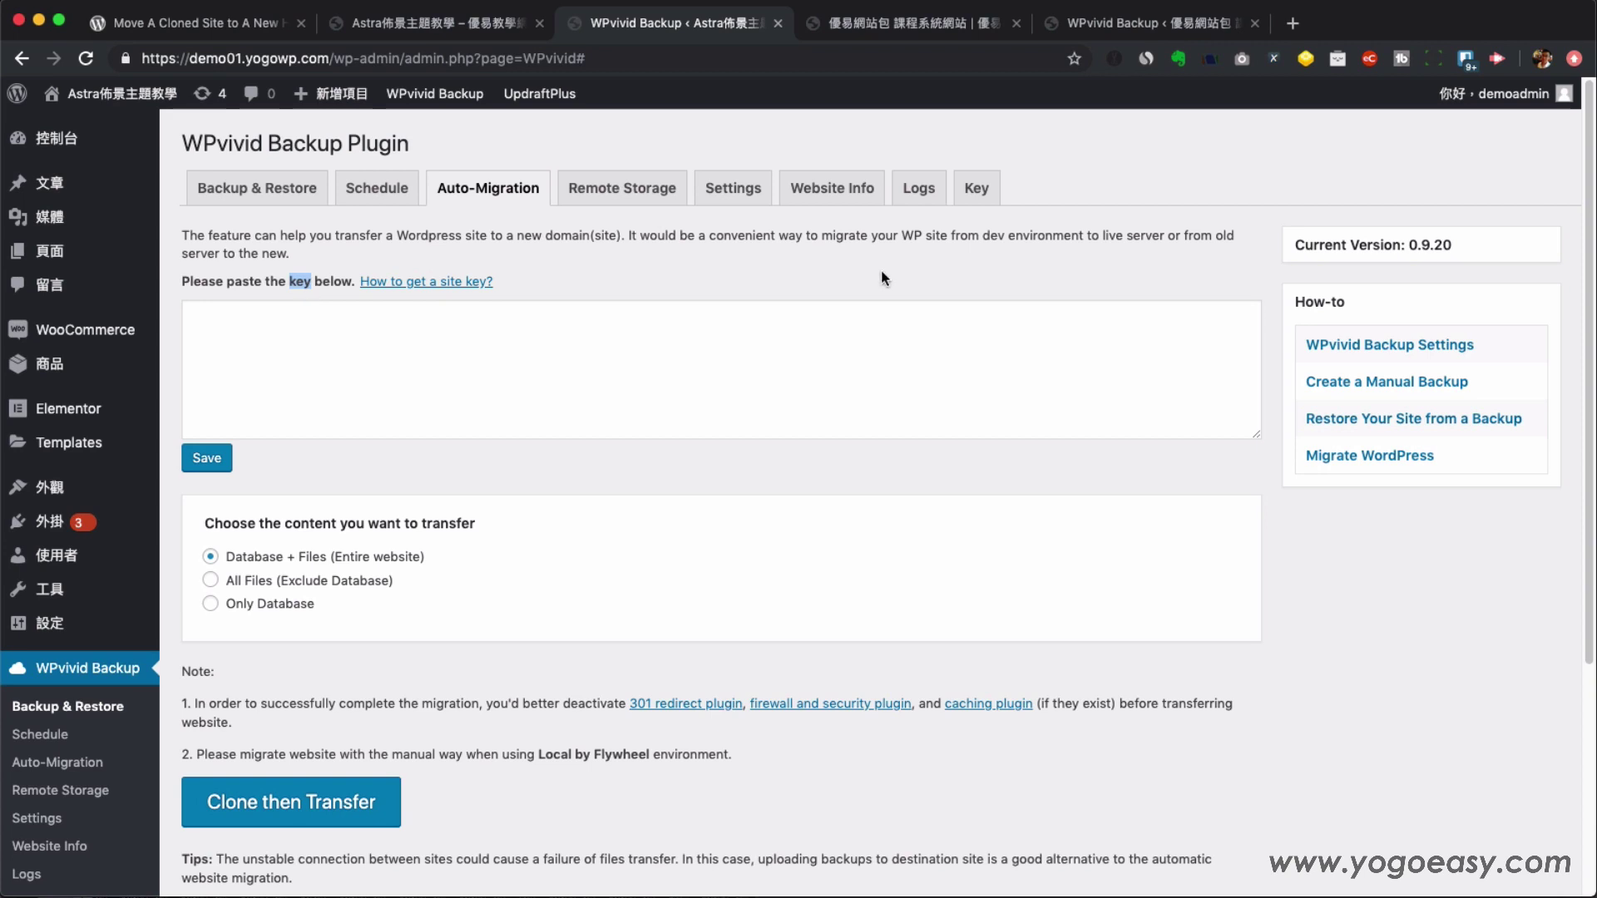
# - Generate a WPvivid site key on the demo02 site with its expiry set to 2 hours
pyautogui.click(1084, 22)
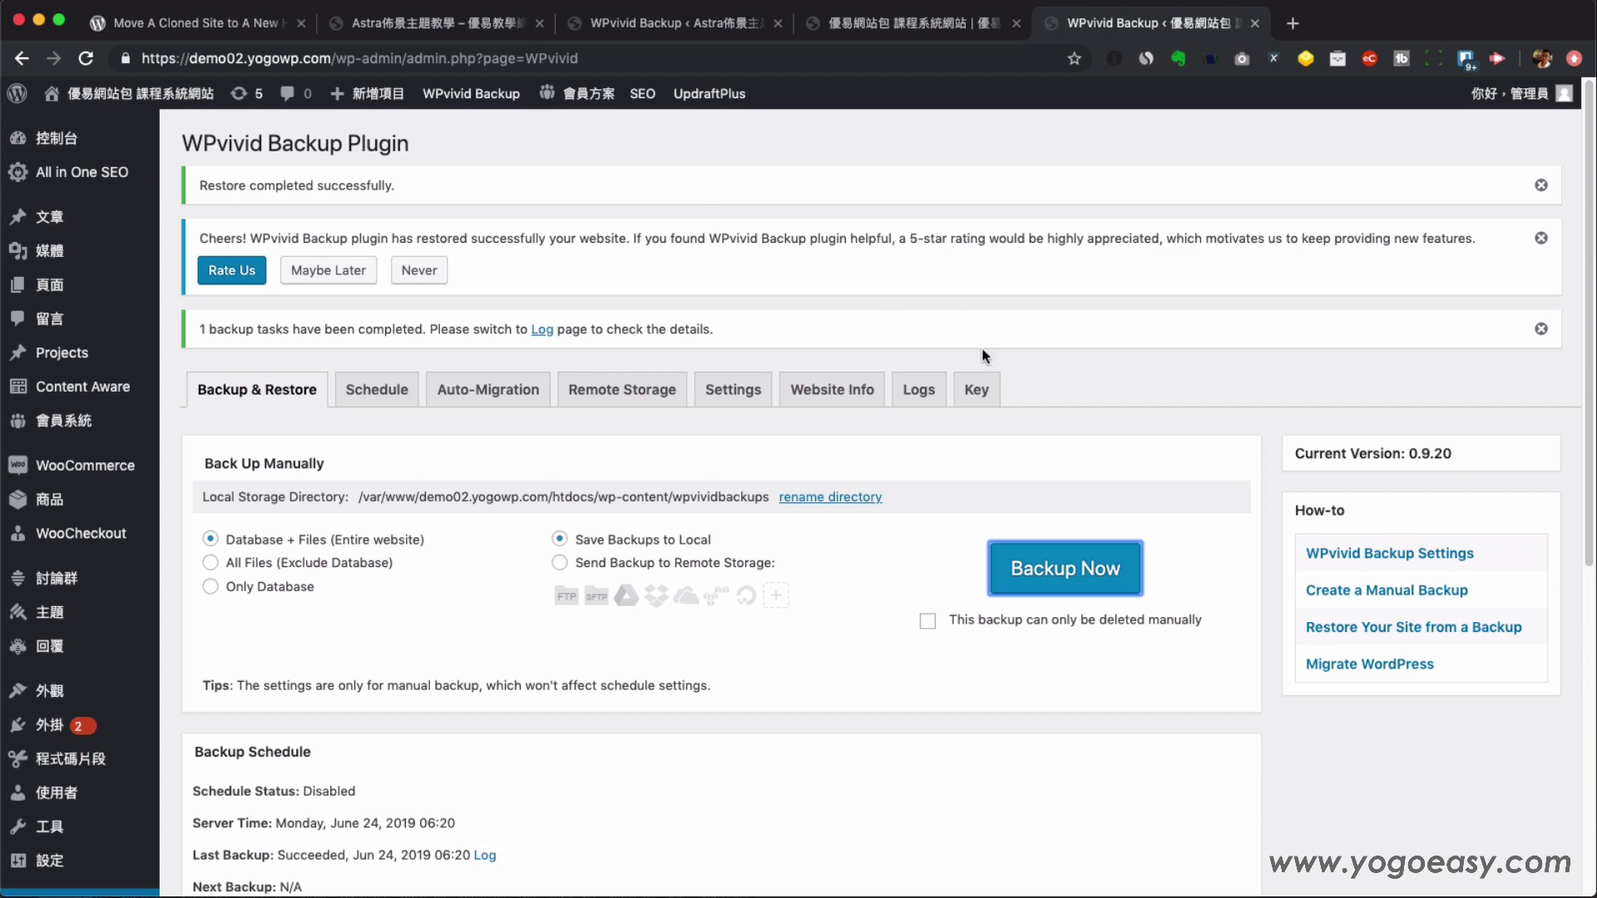
pyautogui.click(974, 390)
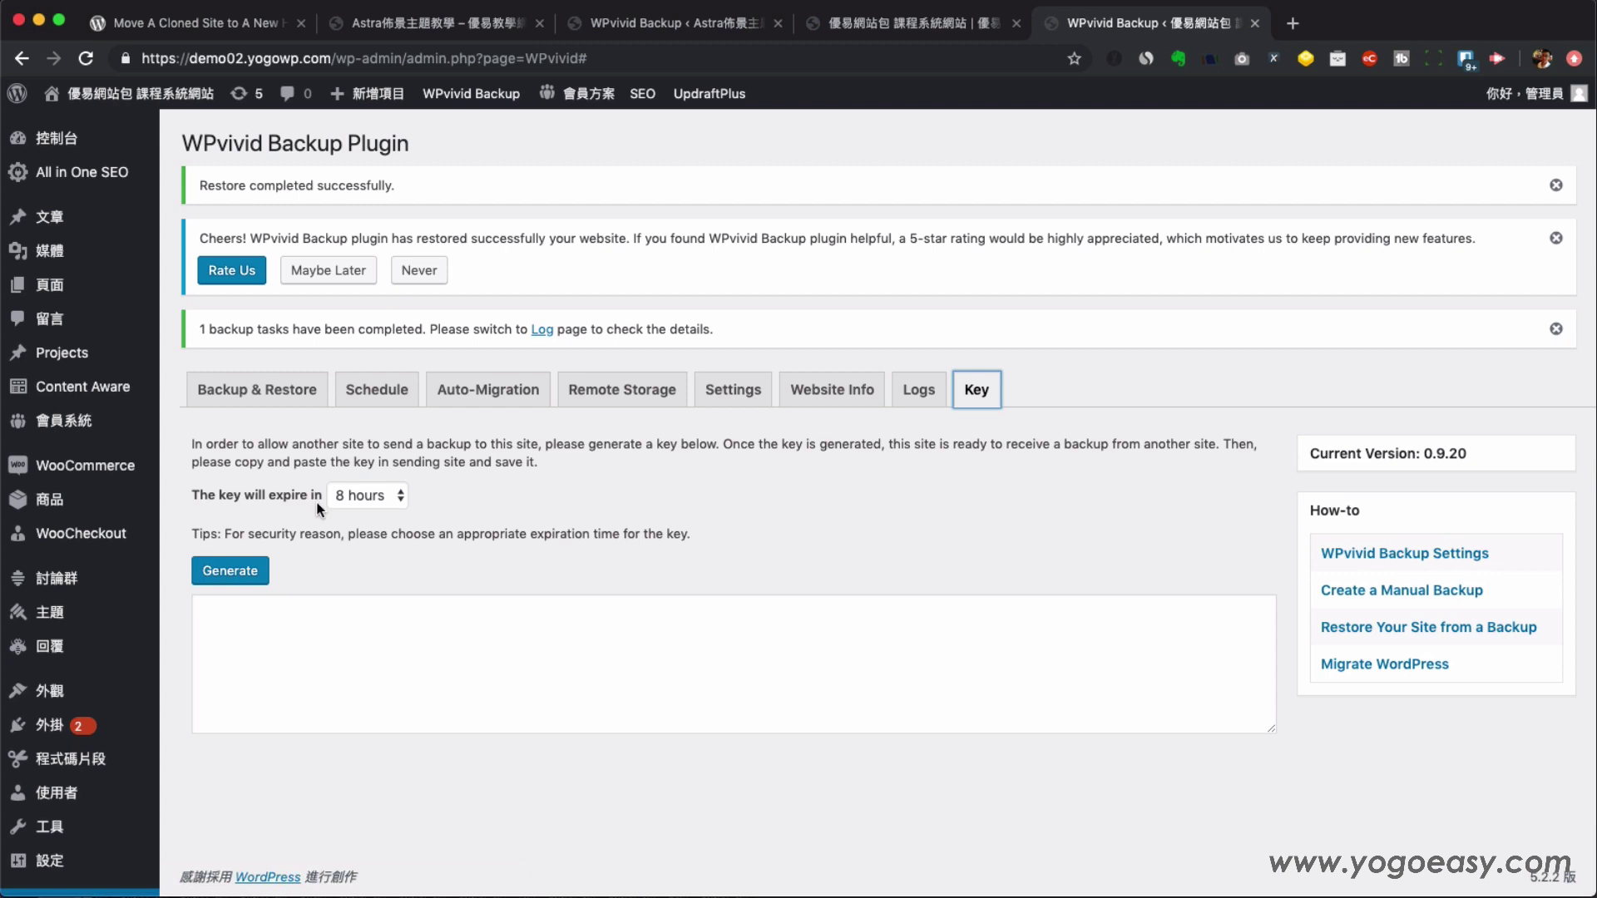
pyautogui.click(358, 496)
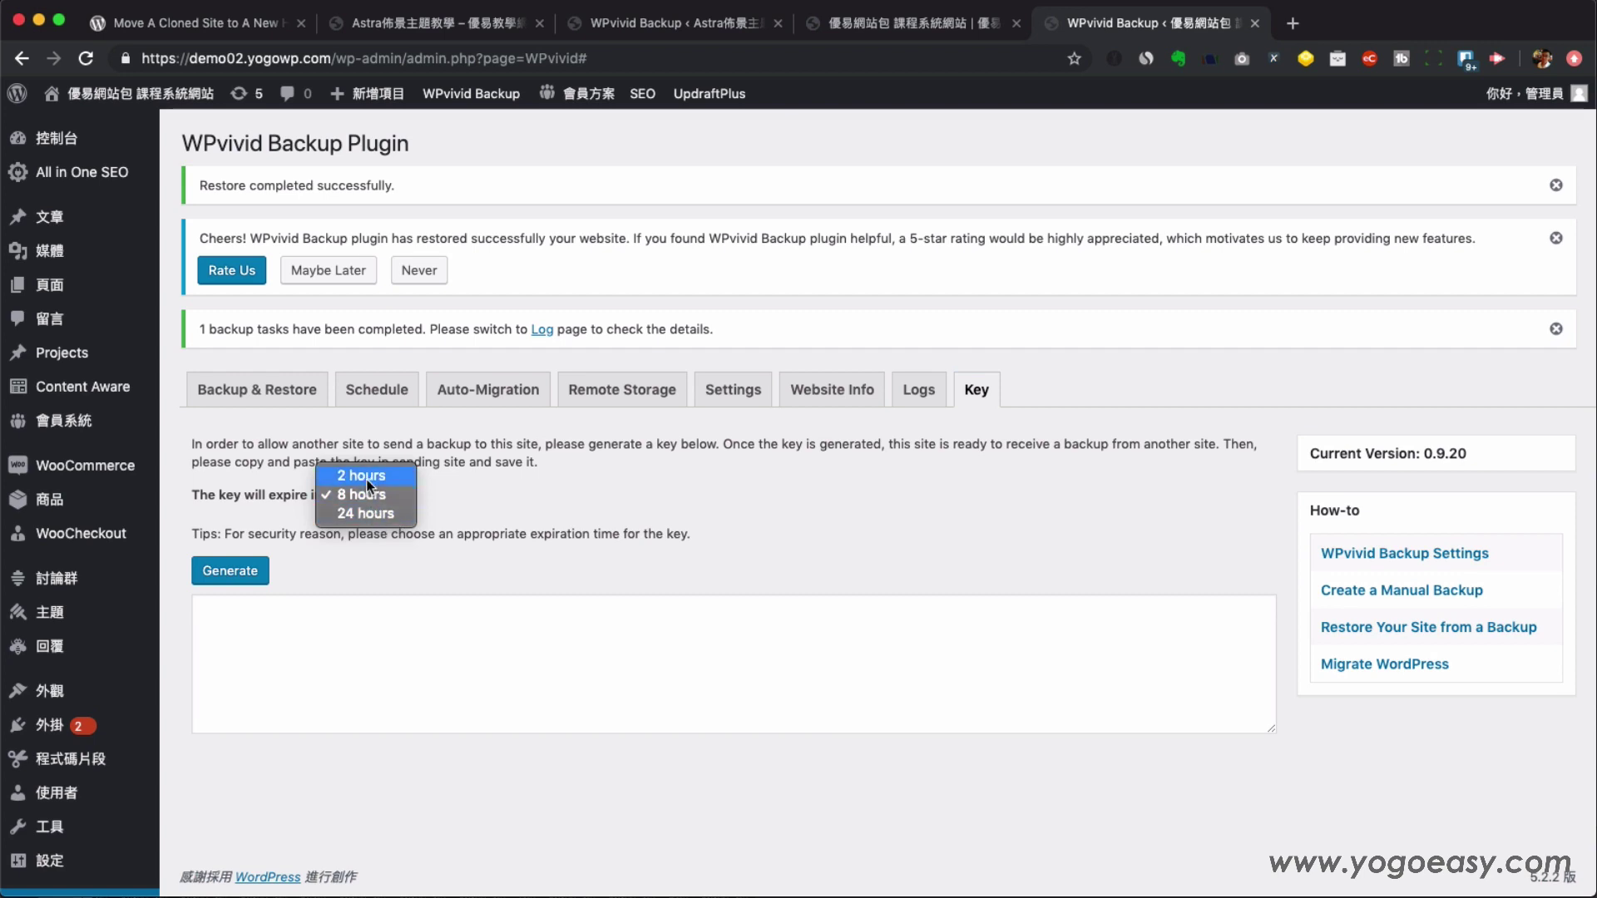
pyautogui.click(366, 477)
pyautogui.click(227, 574)
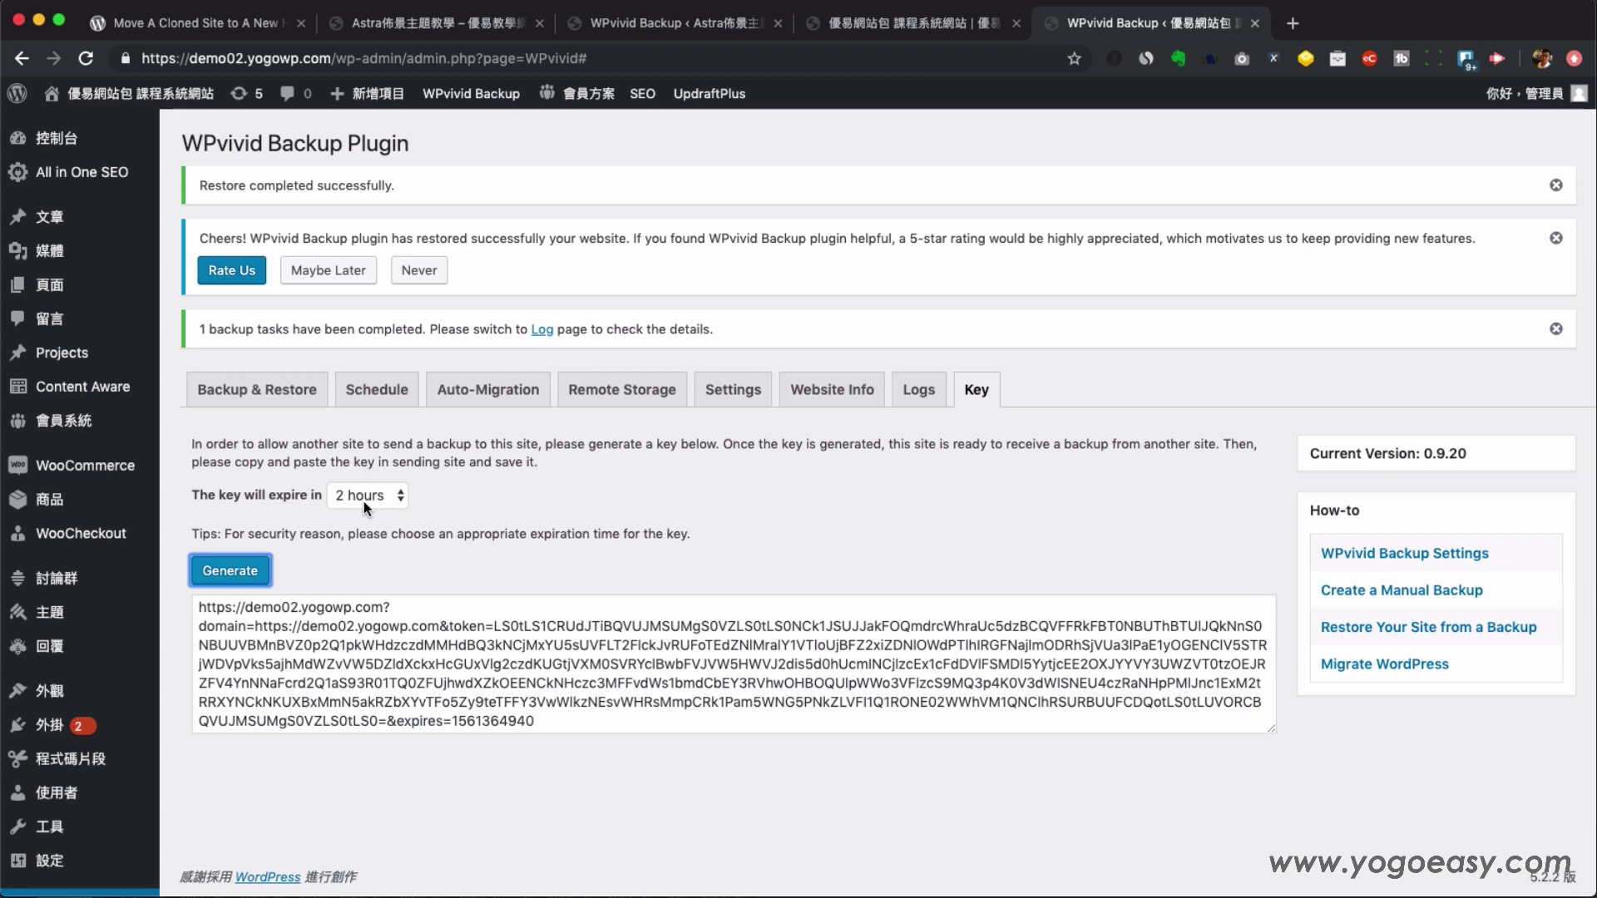
pyautogui.click(363, 497)
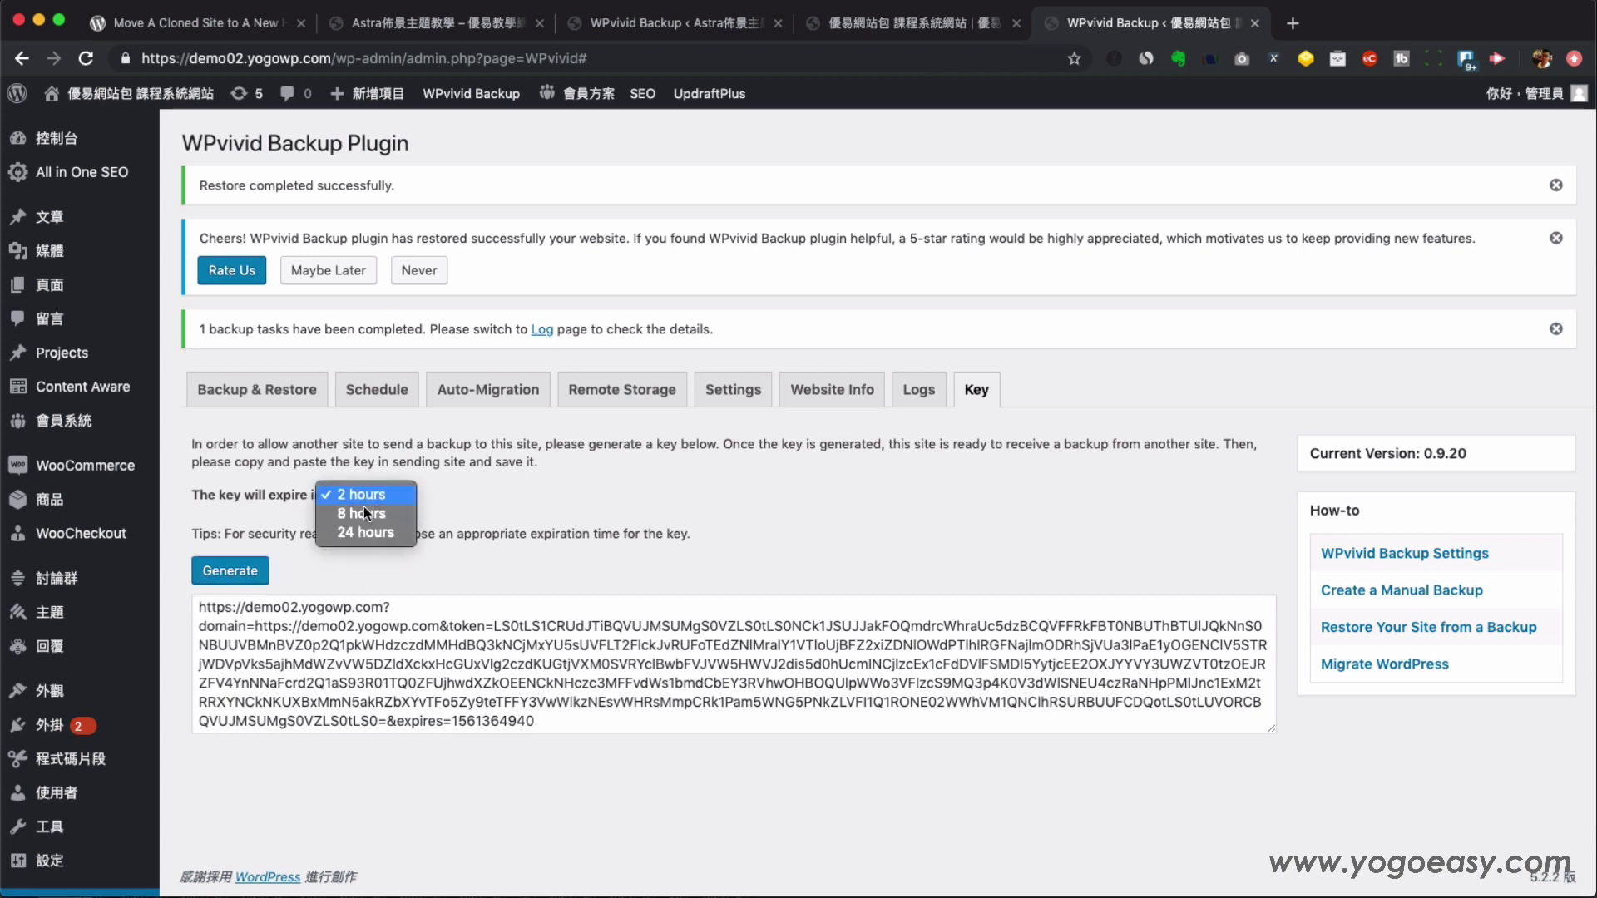
pyautogui.click(459, 515)
# - Copy the generated site key from demo02, paste it into the Auto-Migration key field on demo01 and save it
pyautogui.tripleClick(541, 699)
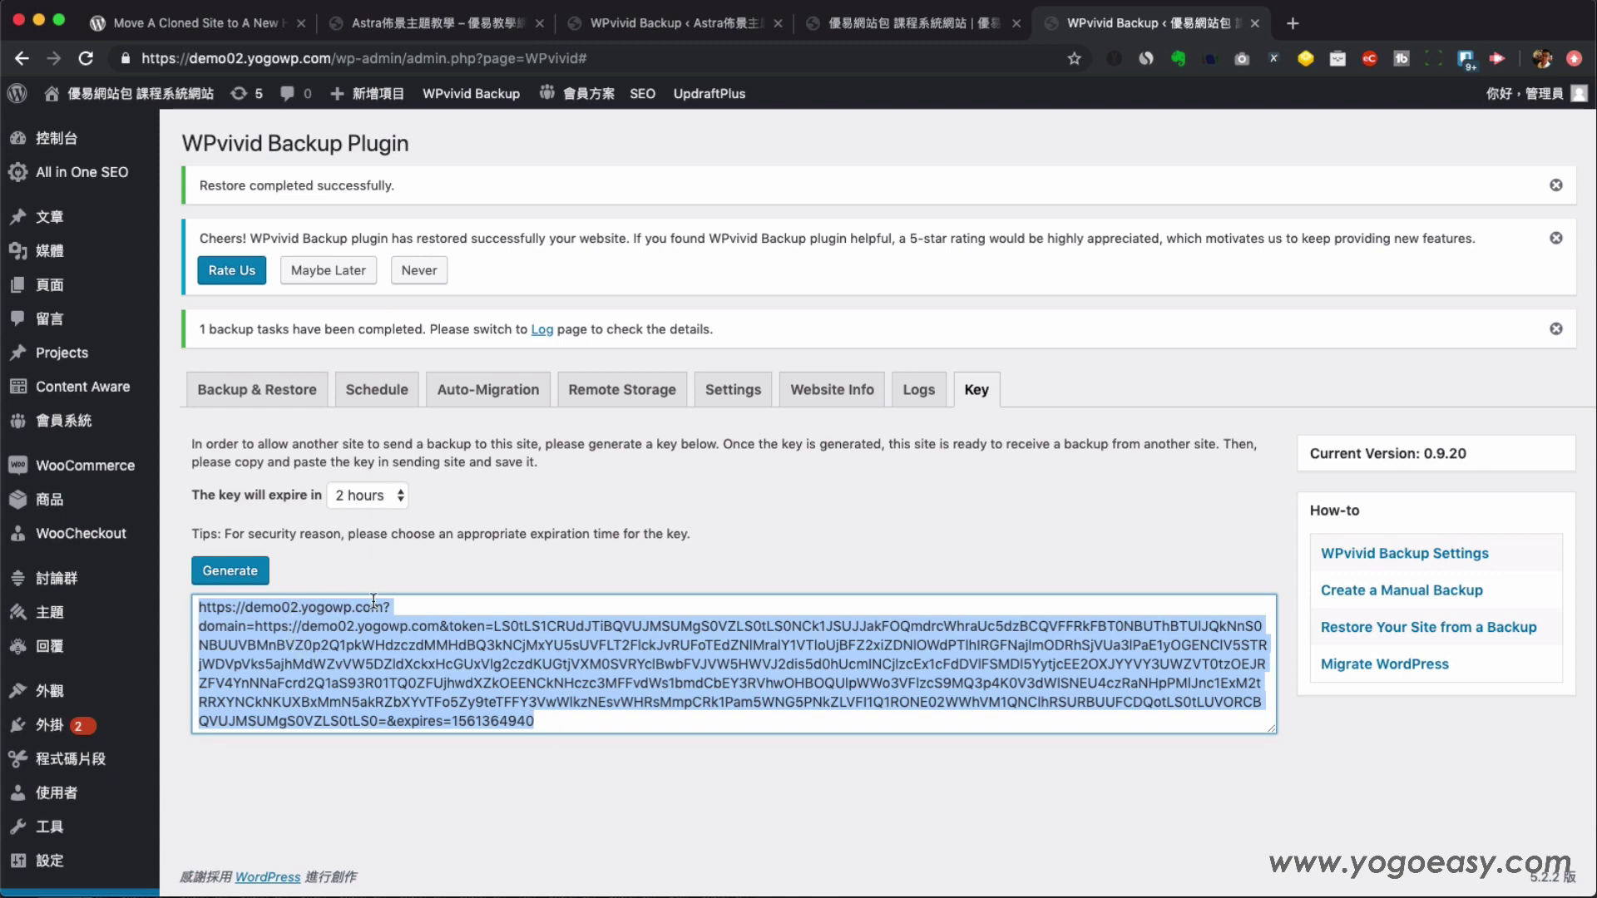
pyautogui.rightClick(484, 672)
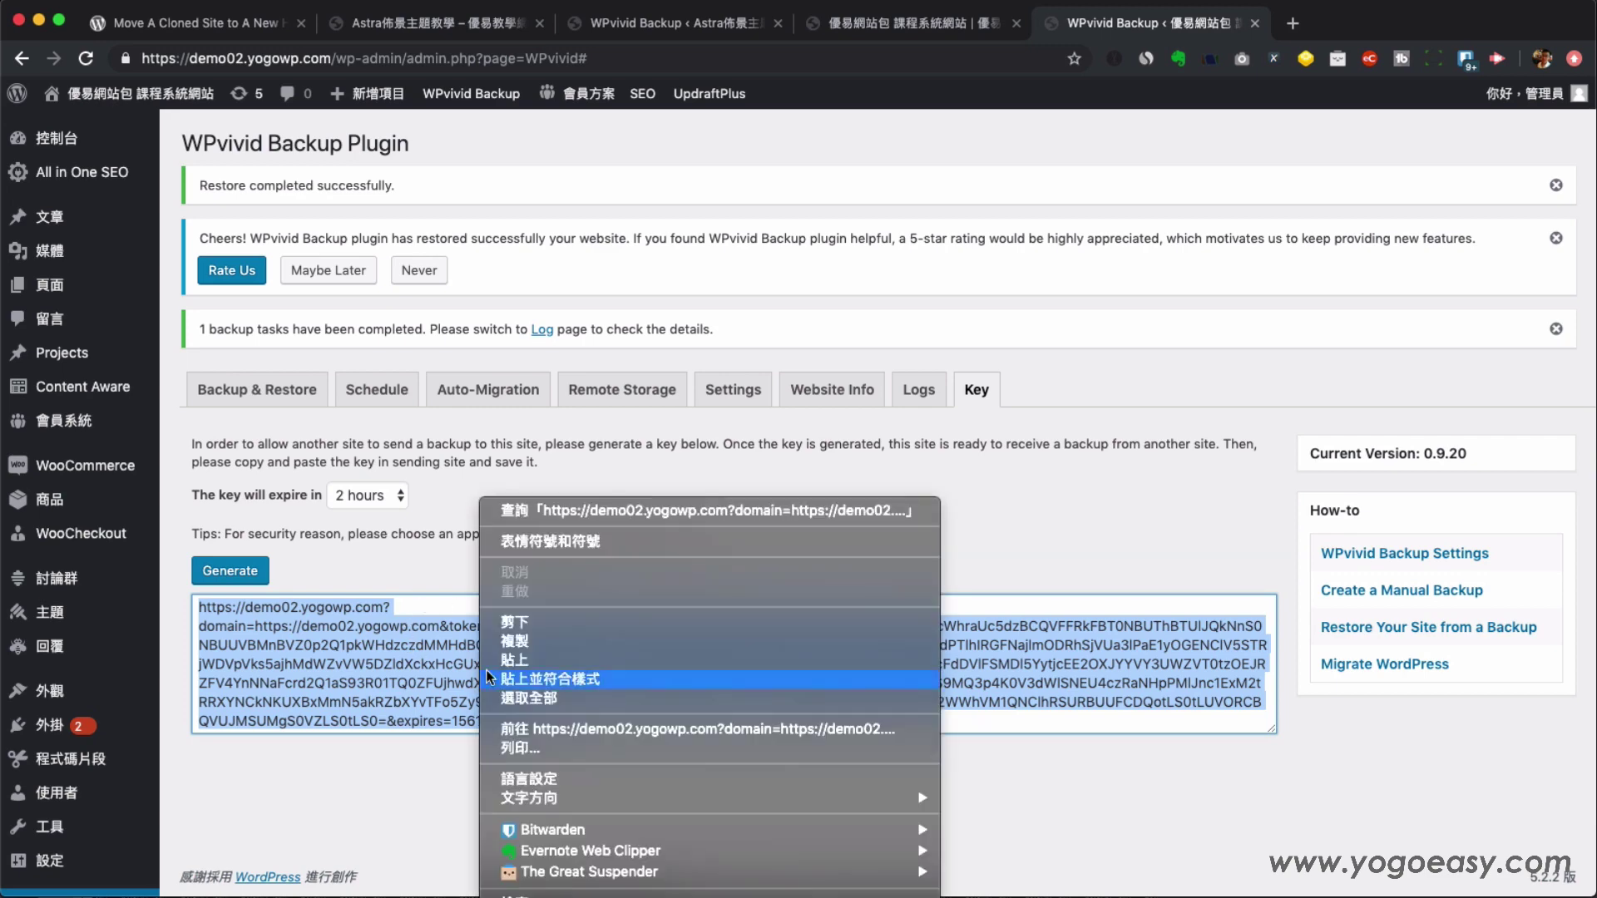
pyautogui.click(490, 642)
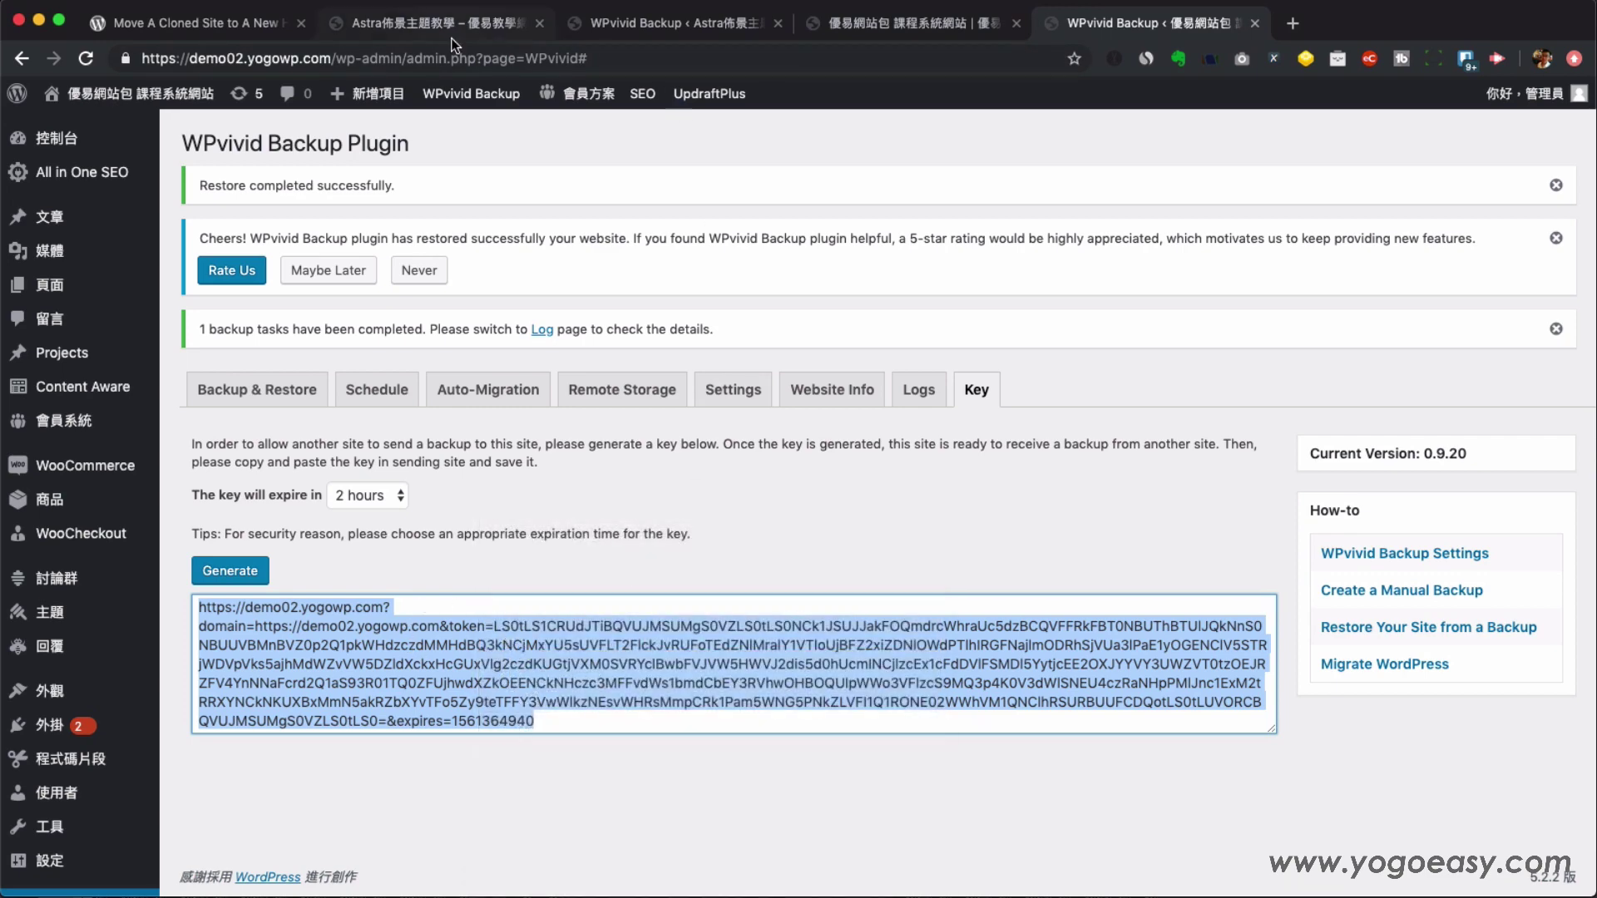
pyautogui.click(607, 25)
pyautogui.click(321, 337)
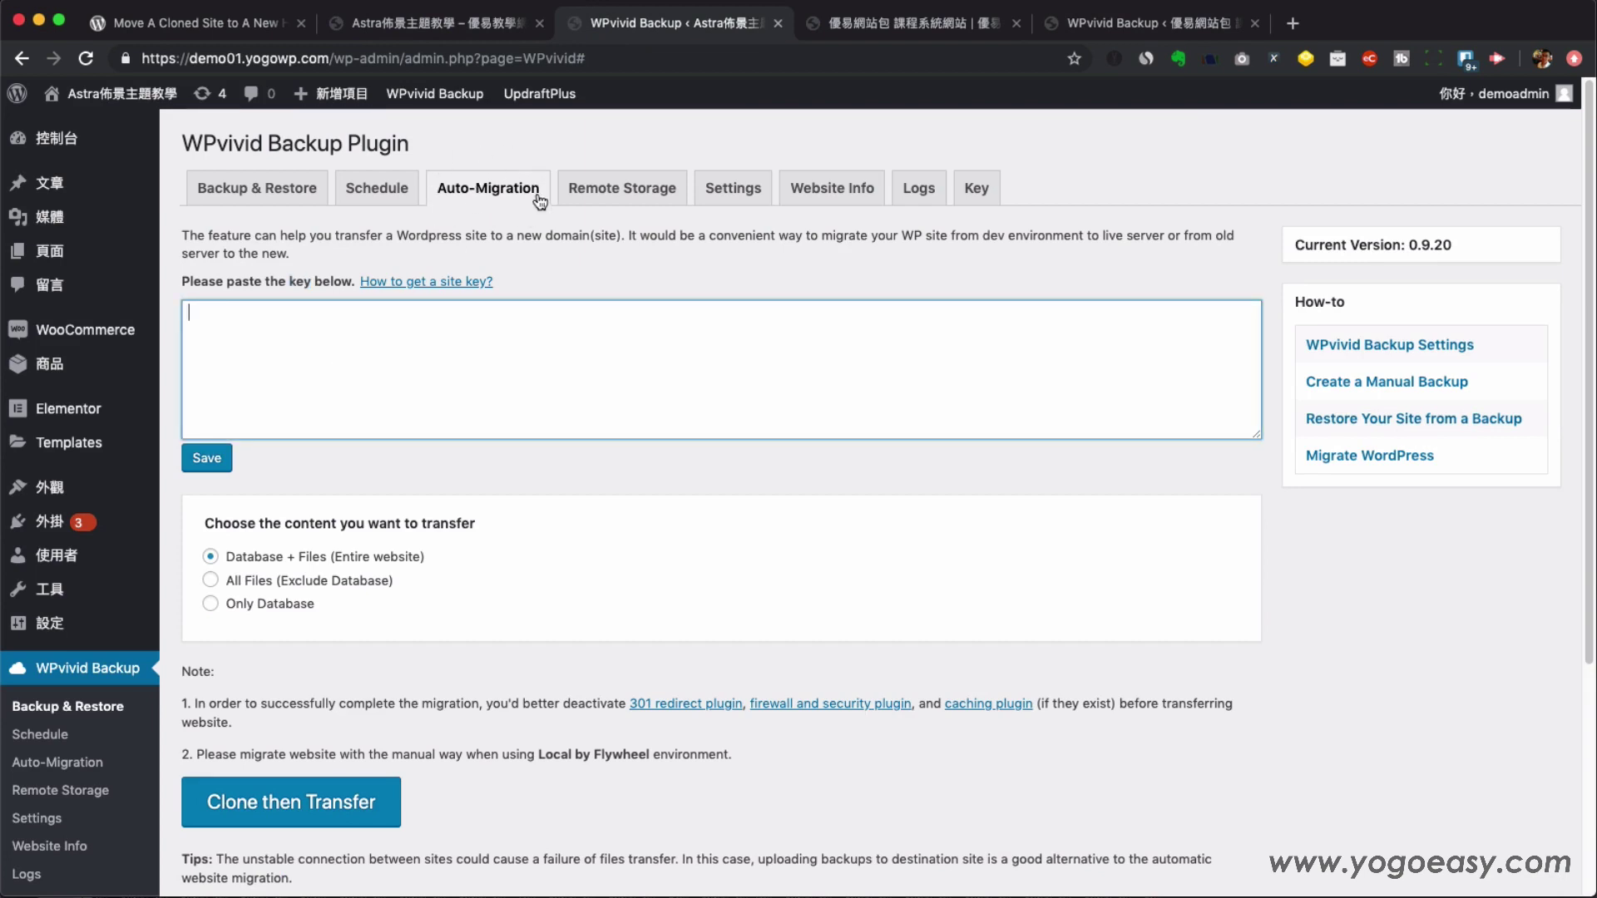
pyautogui.press('super+v')
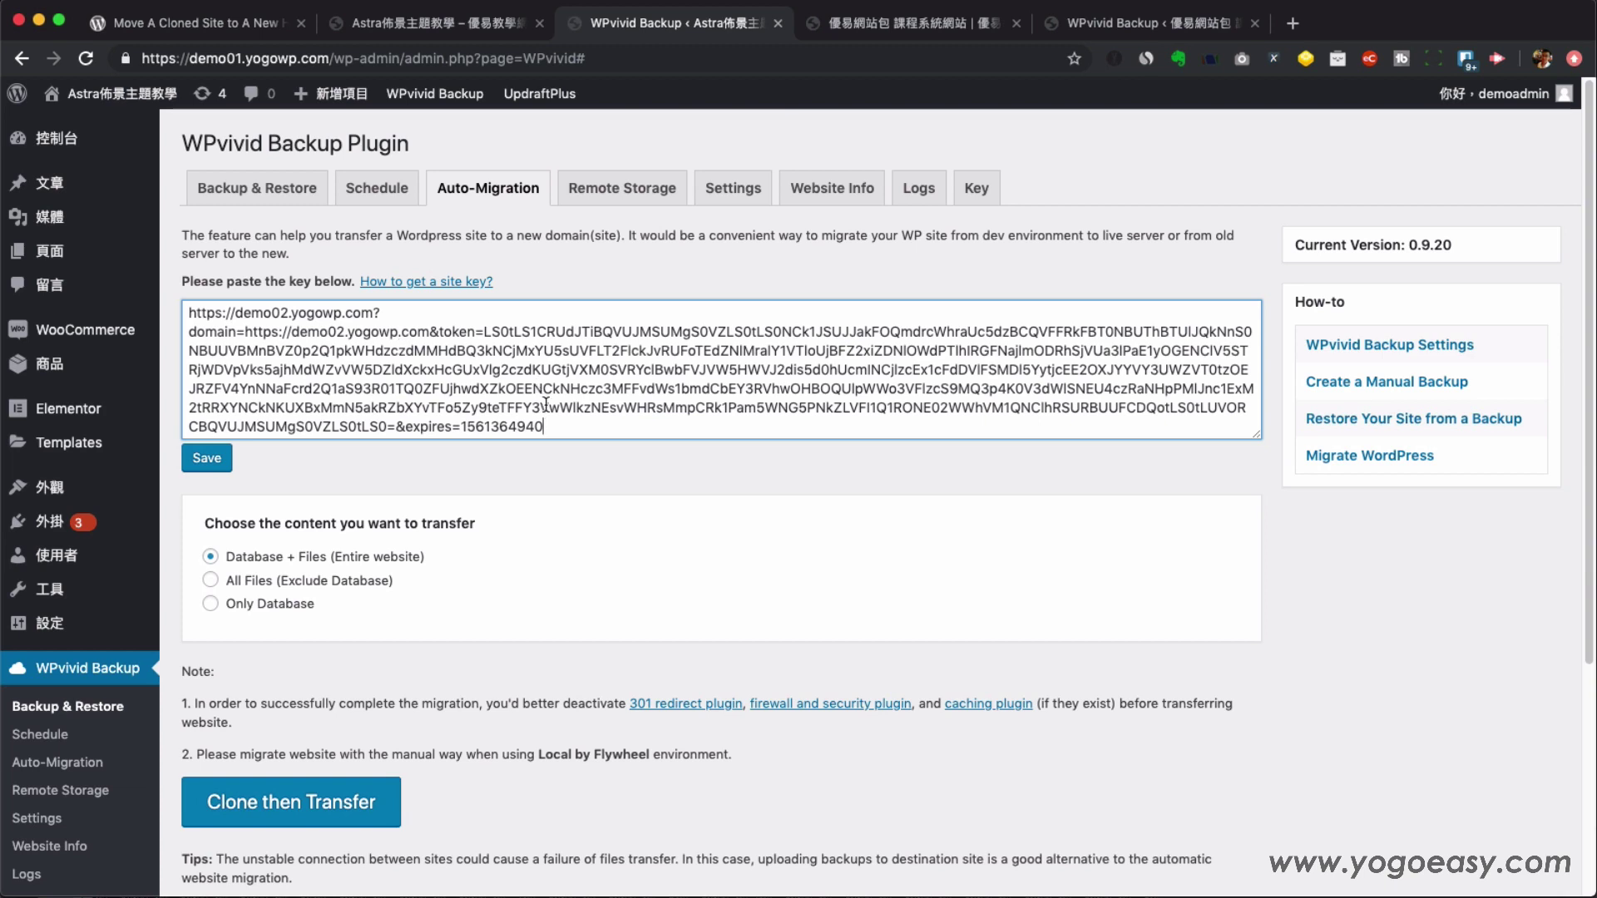
pyautogui.rightClick(576, 422)
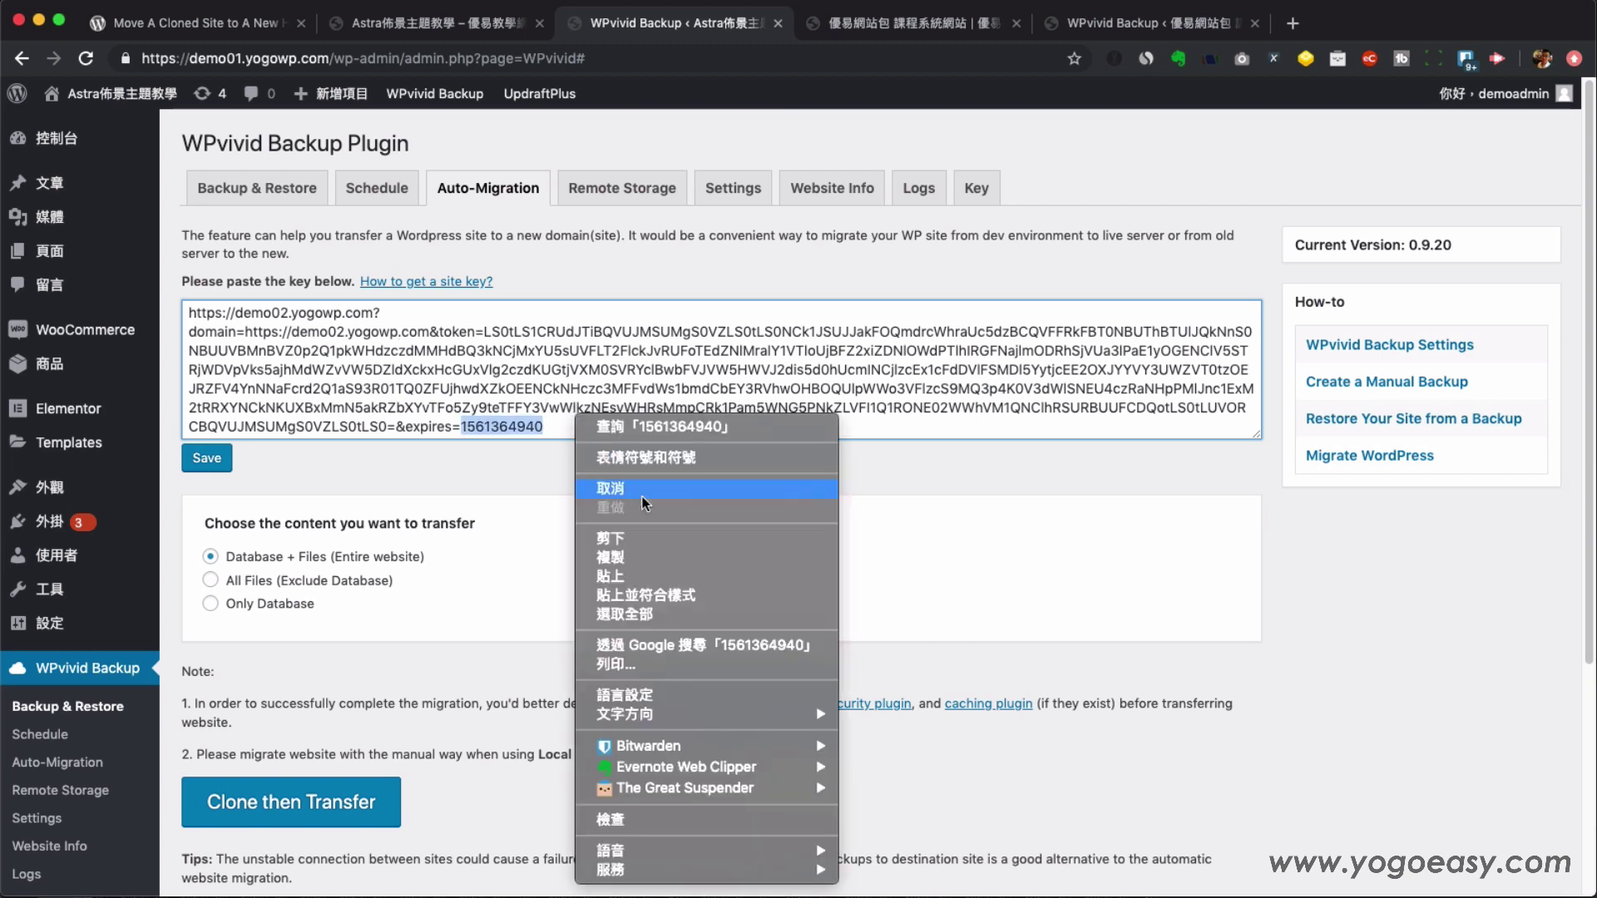
pyautogui.click(566, 423)
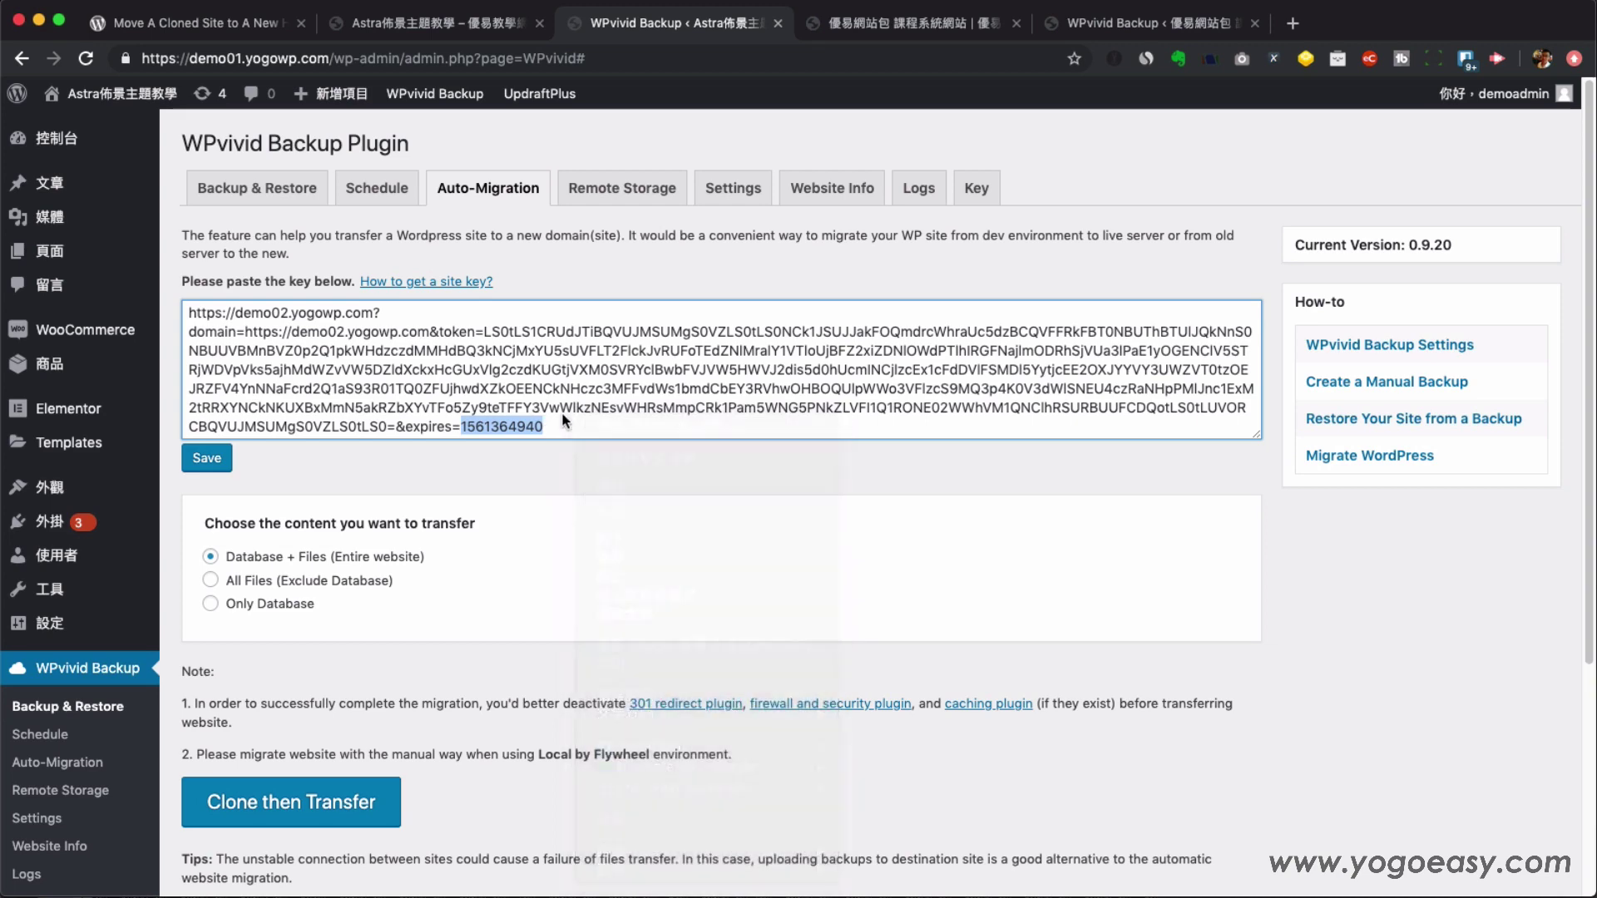
pyautogui.click(205, 459)
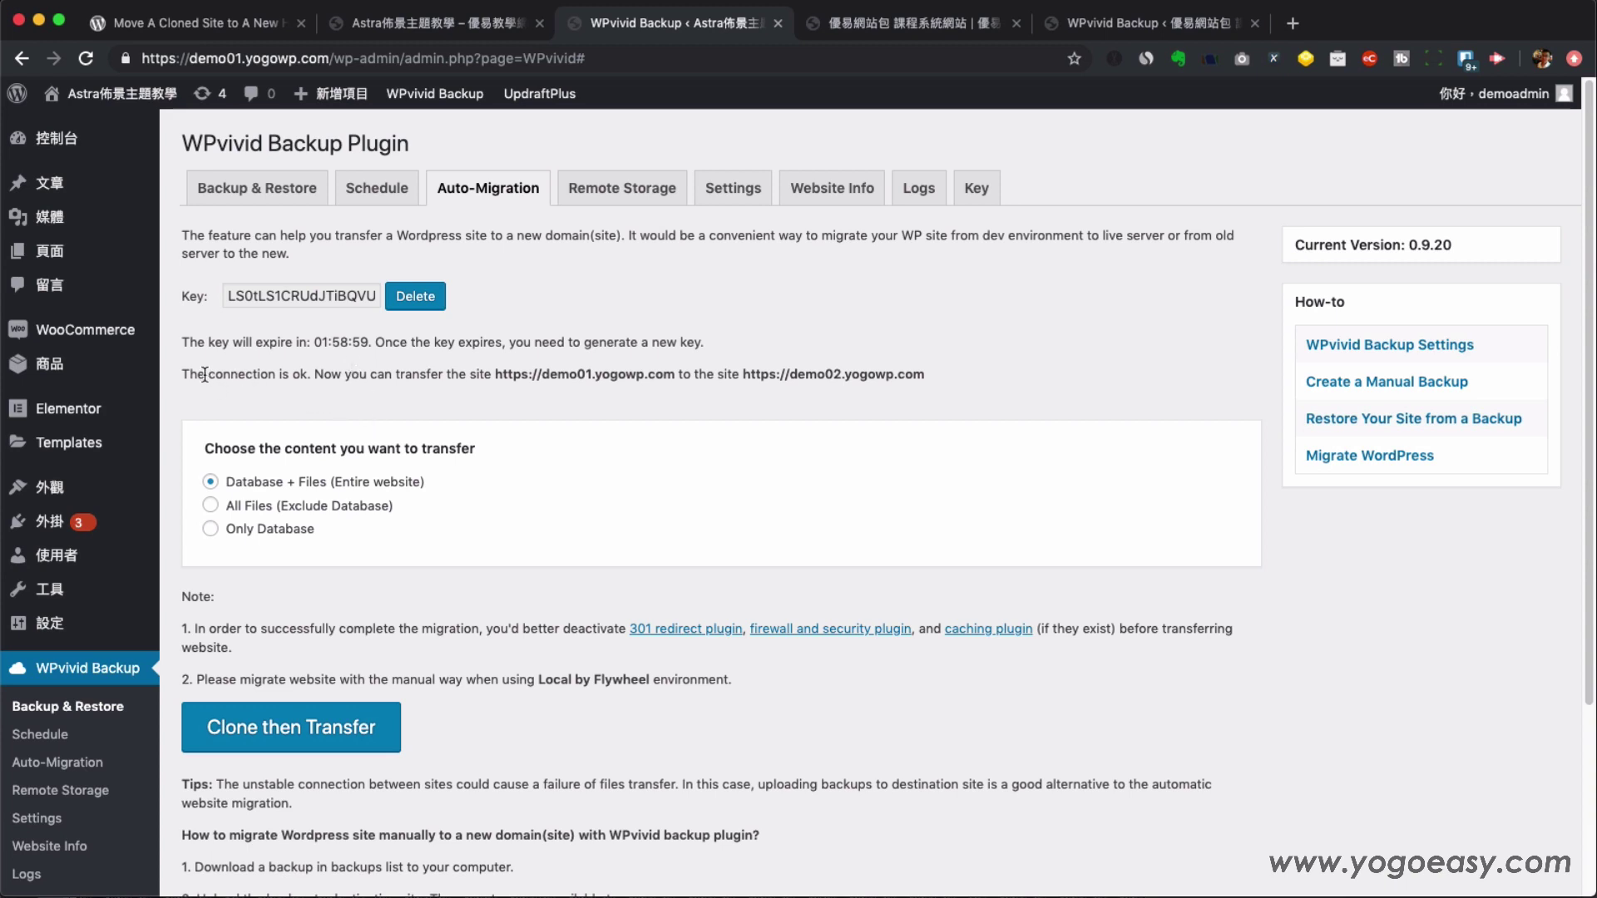
# - Check the source and target addresses, and clone and transfer demo01's database and files to demo02
pyautogui.moveTo(208, 374); pyautogui.dragTo(321, 401)
pyautogui.click(321, 401)
pyautogui.moveTo(491, 375); pyautogui.dragTo(603, 376)
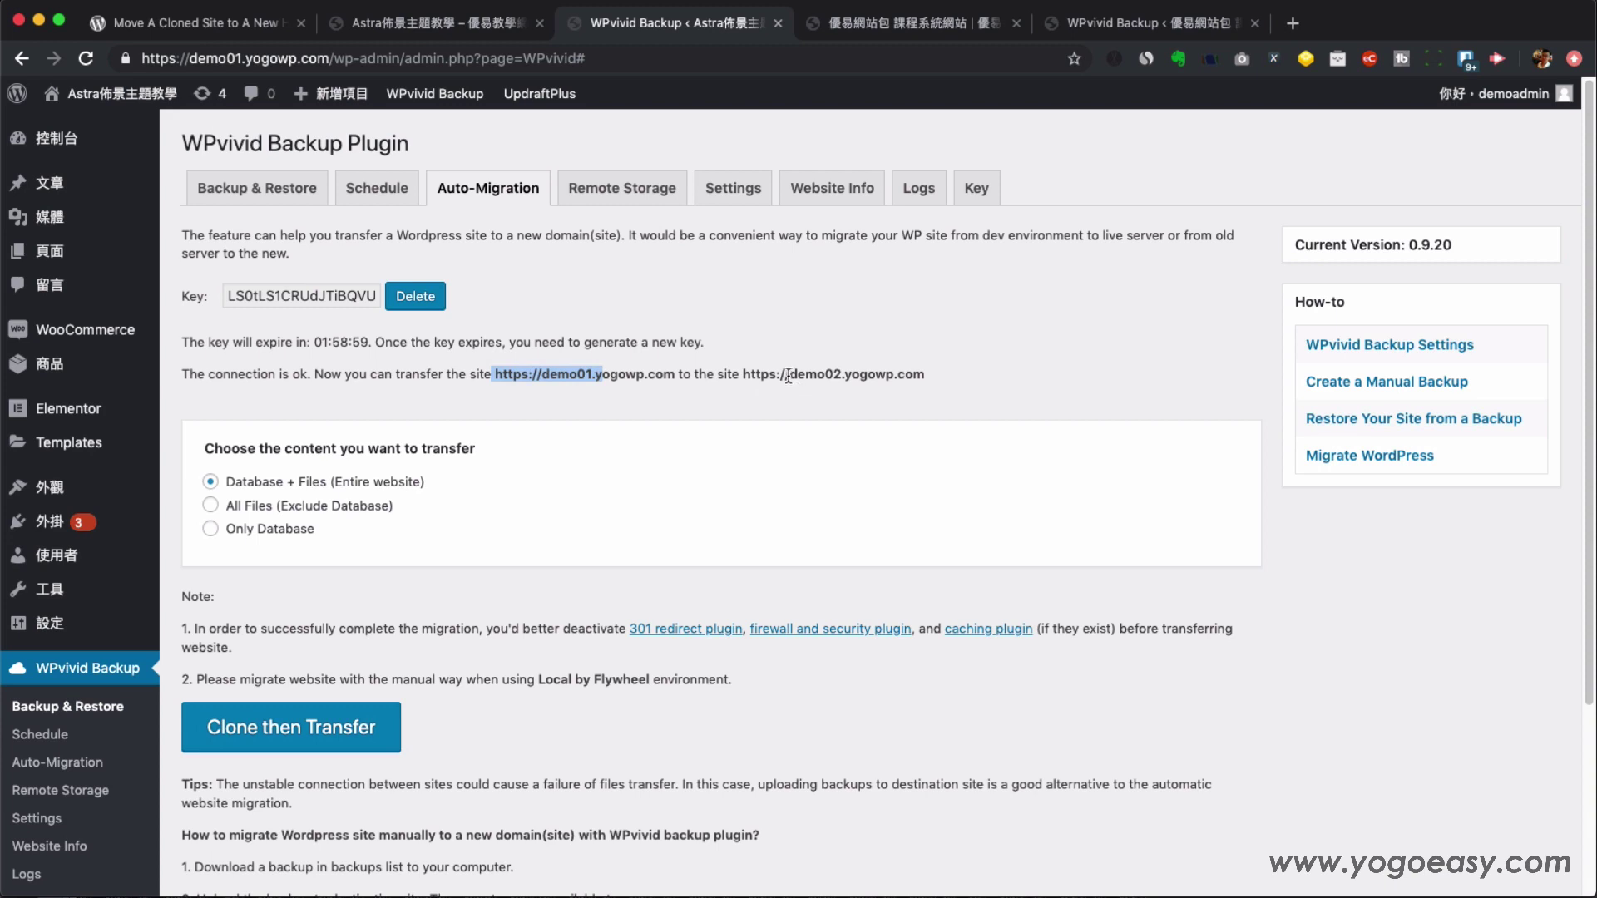
pyautogui.moveTo(770, 375); pyautogui.dragTo(840, 375)
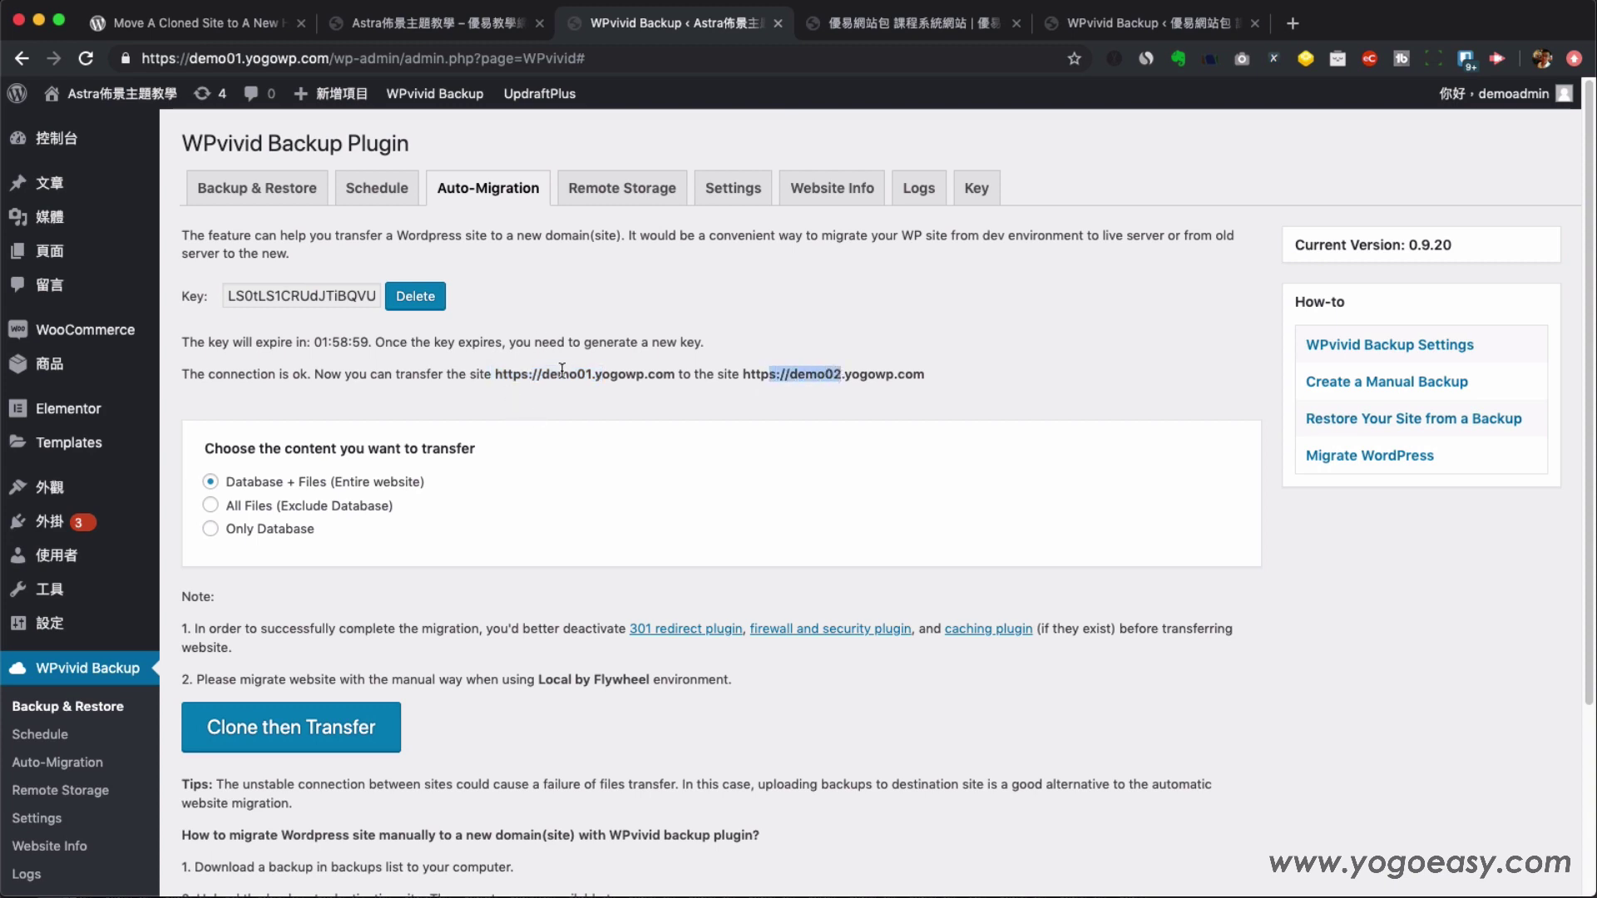
pyautogui.click(595, 400)
pyautogui.click(250, 732)
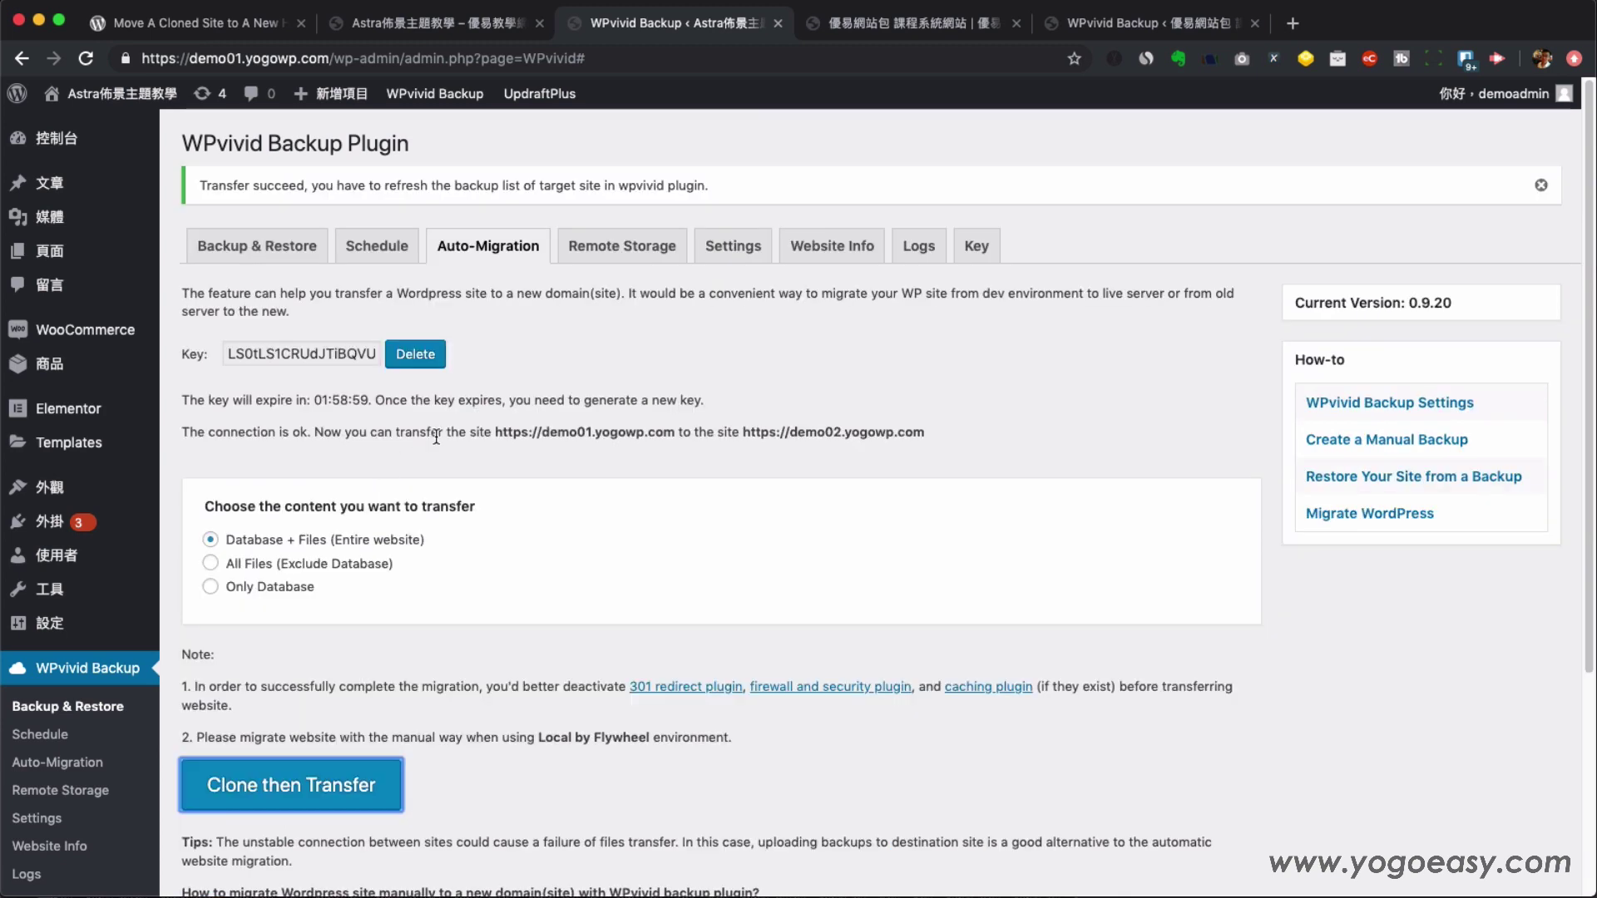
# - Reload the demo02 home page, and scan for received backups on that site's WPvivid Backup & Restore page
pyautogui.click(890, 27)
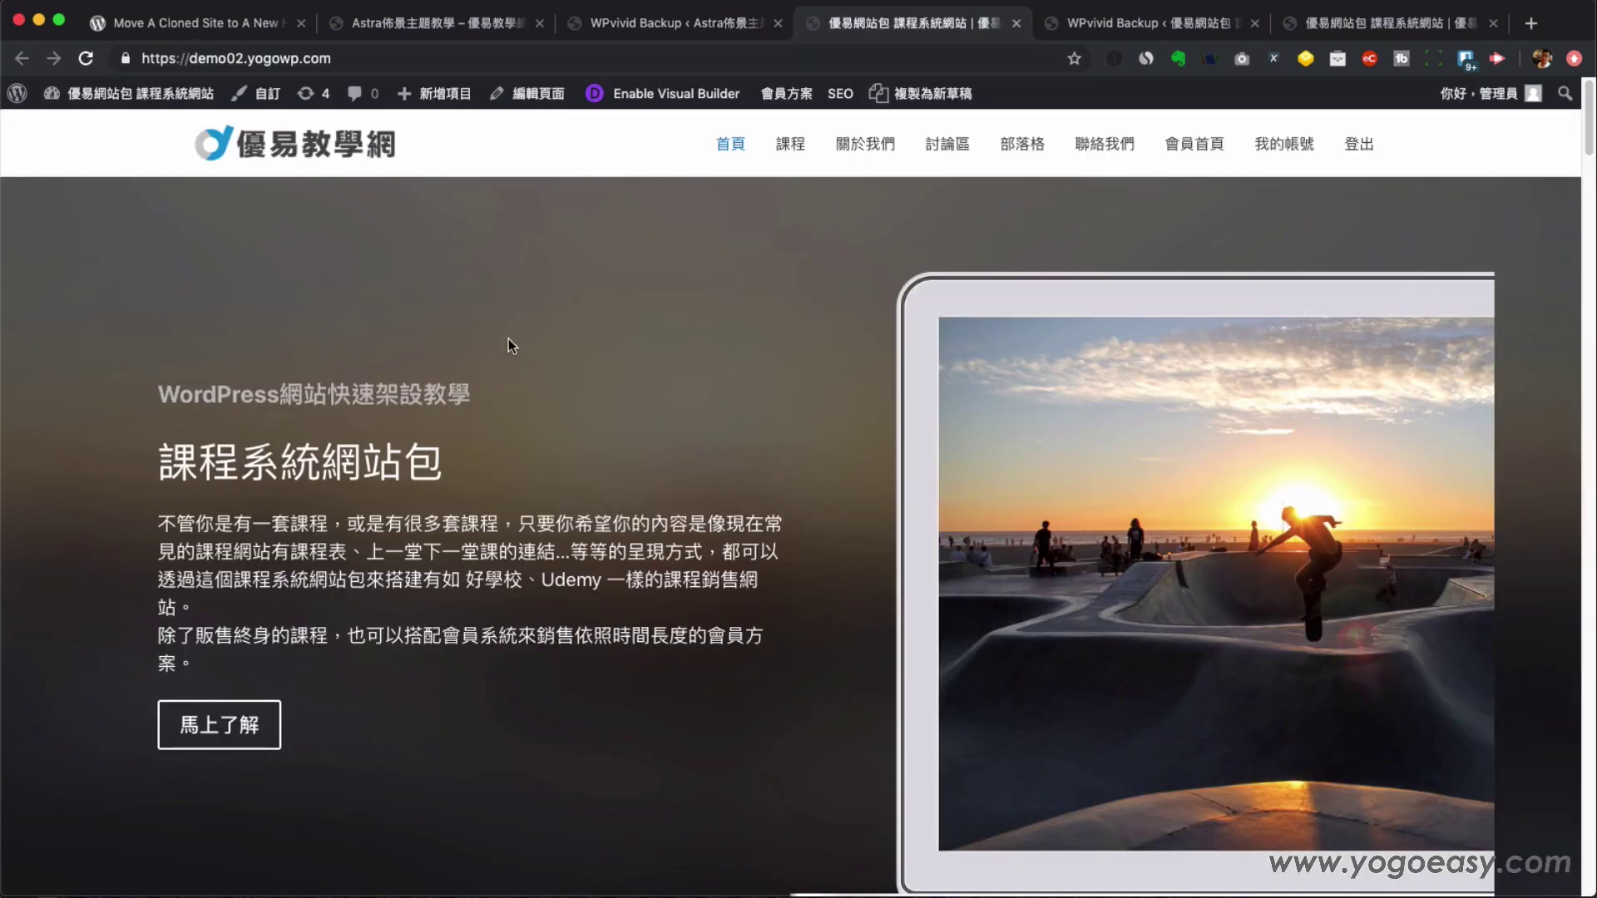
pyautogui.press('super+r')
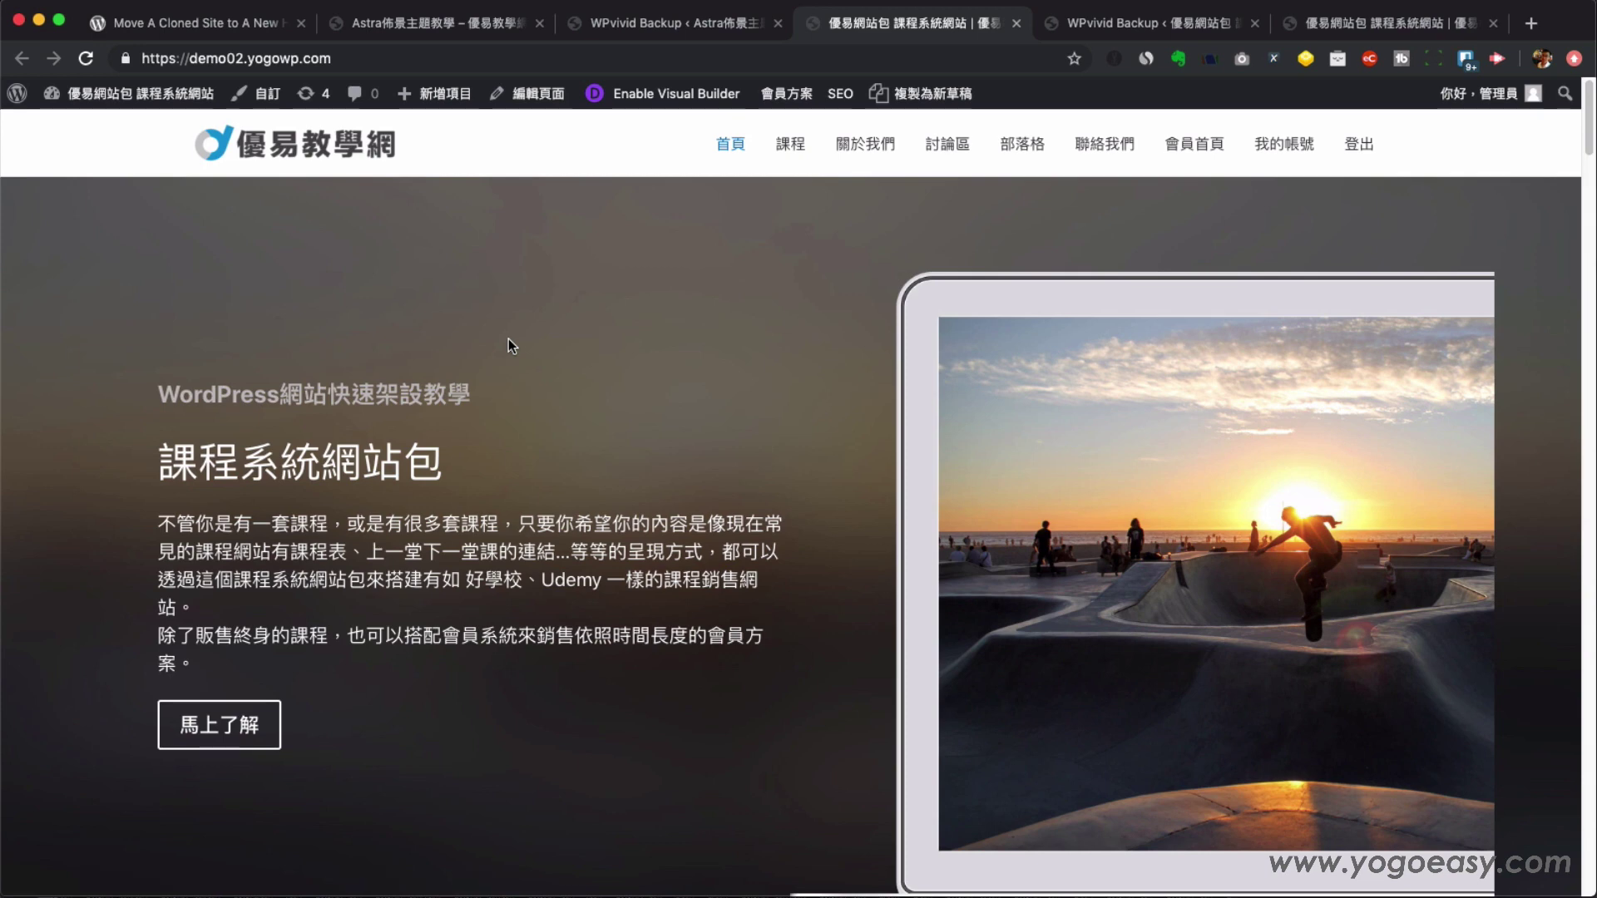
pyautogui.click(1140, 23)
pyautogui.scroll(1, 476, 261)
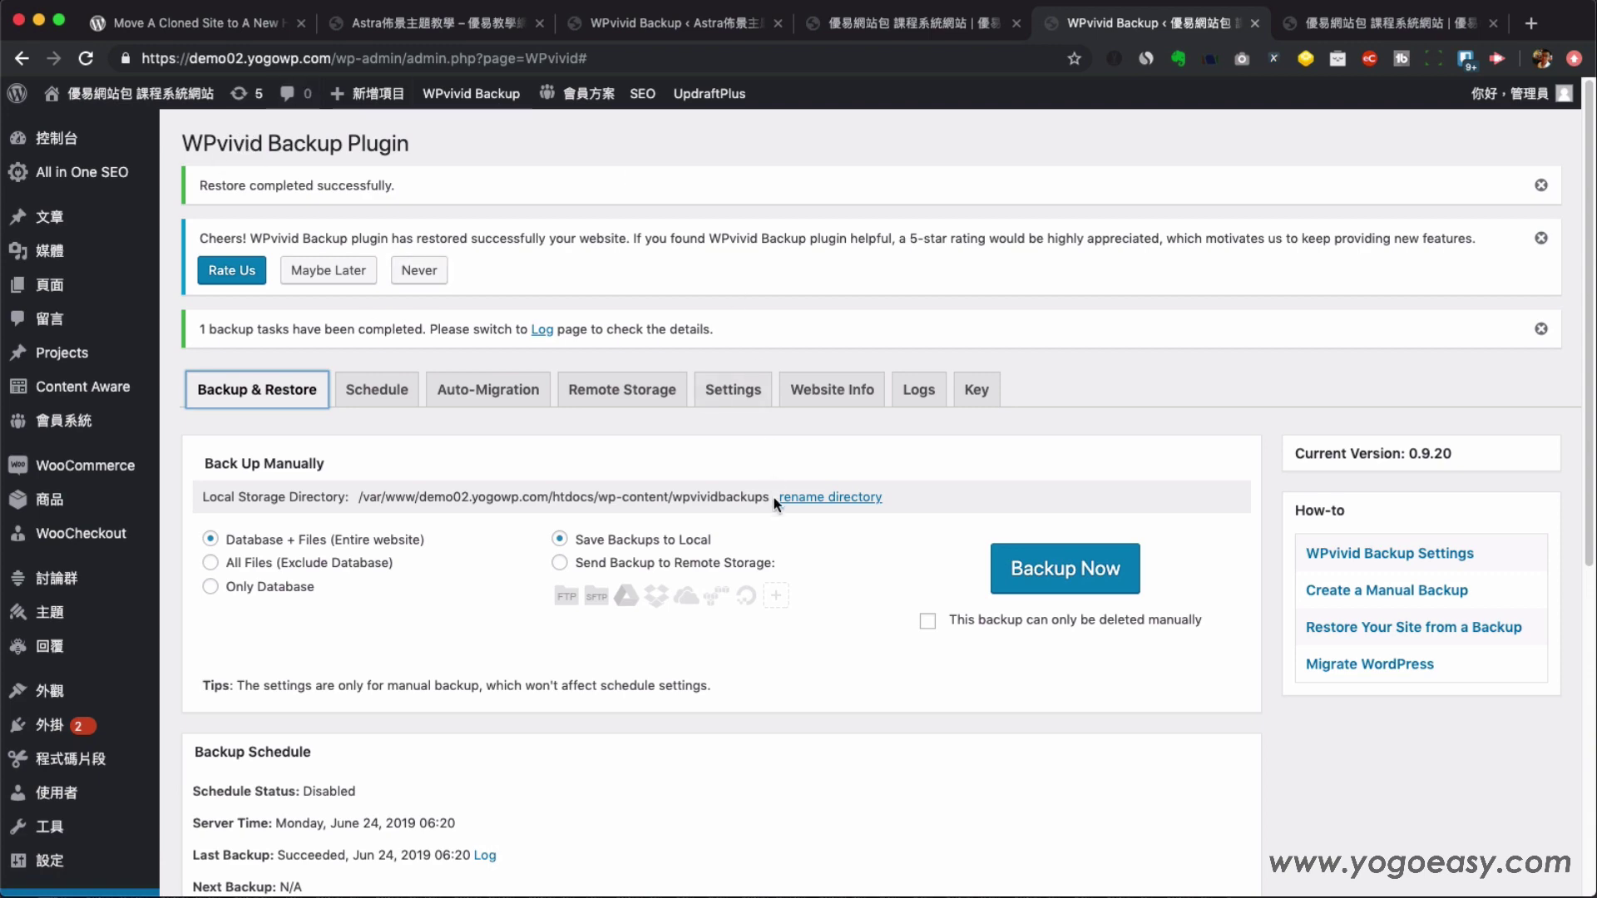
pyautogui.scroll(-10, 819, 500)
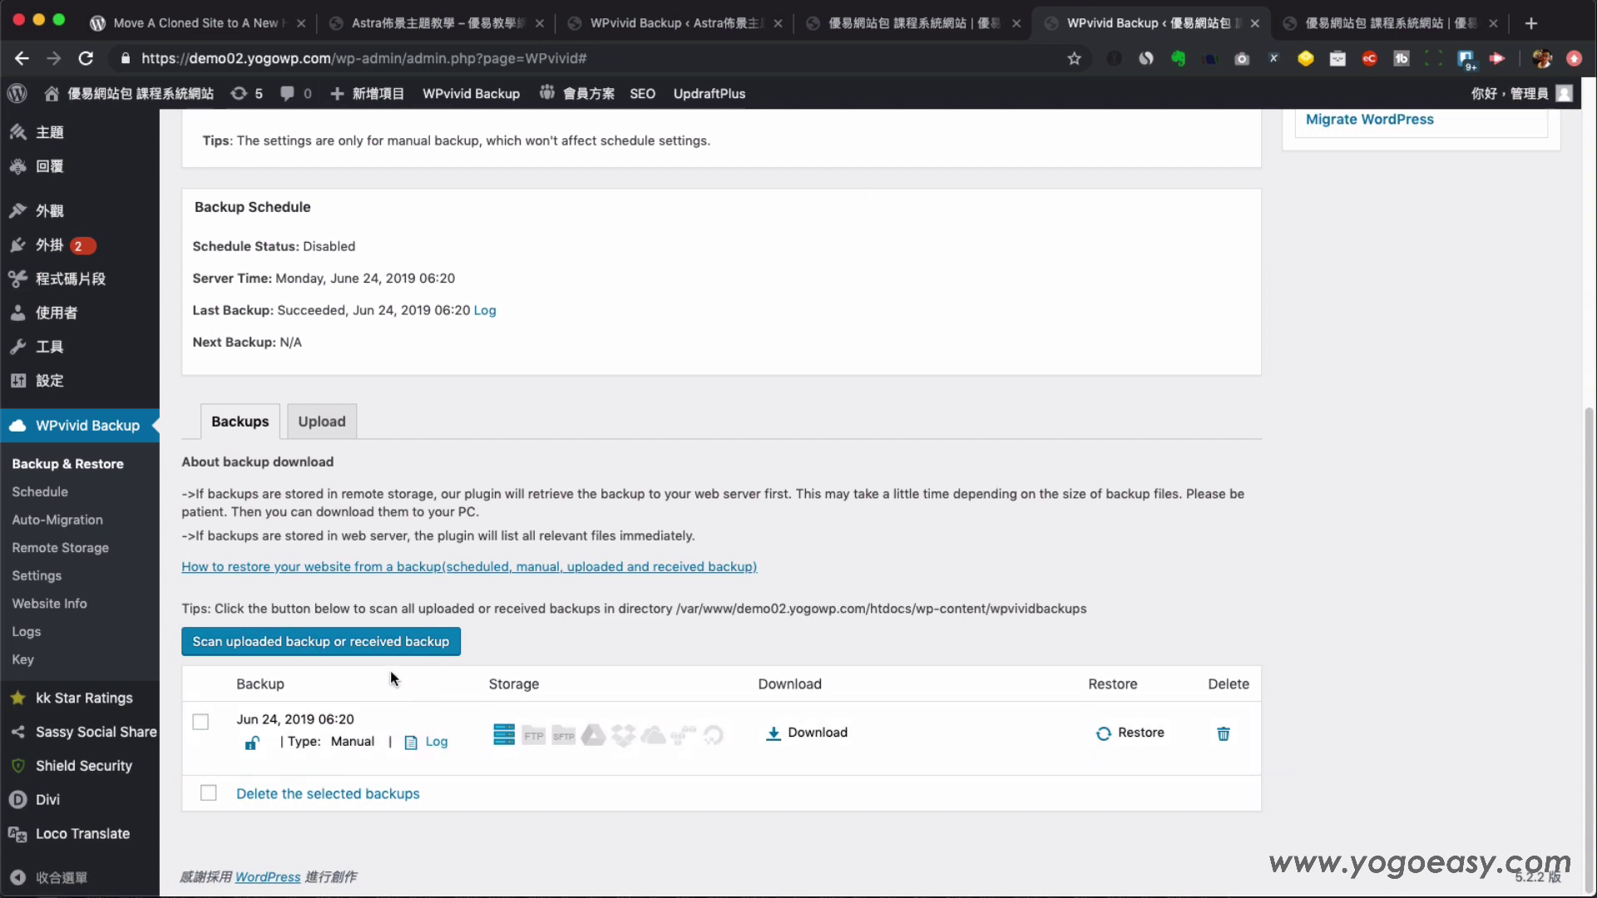
pyautogui.click(293, 650)
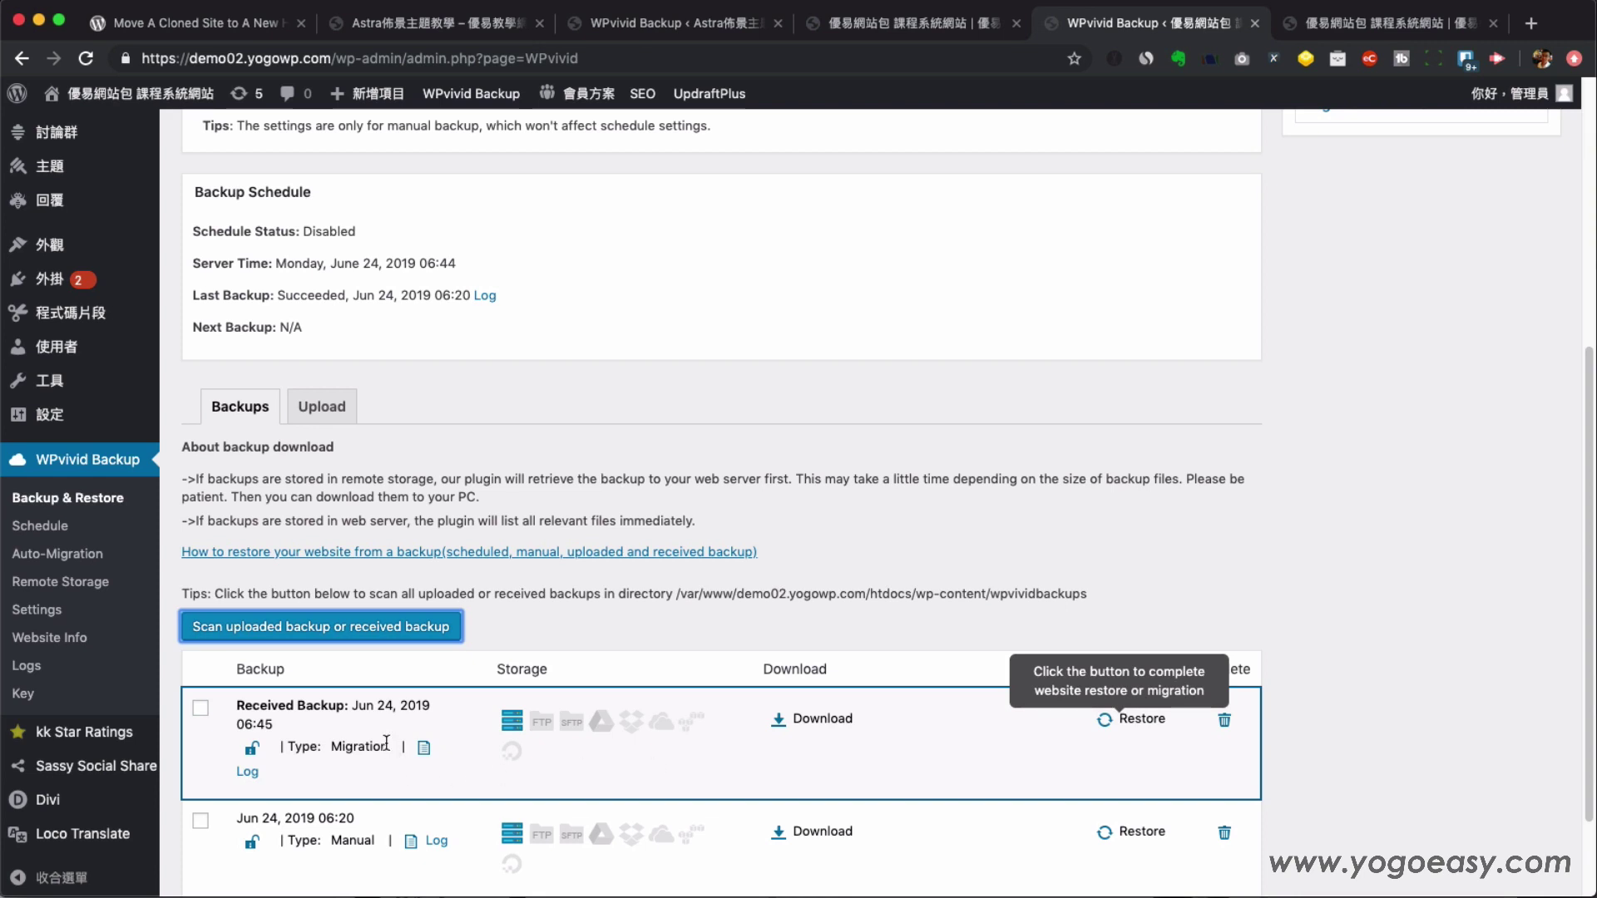
pyautogui.scroll(-1, 370, 772)
pyautogui.scroll(-1, 349, 811)
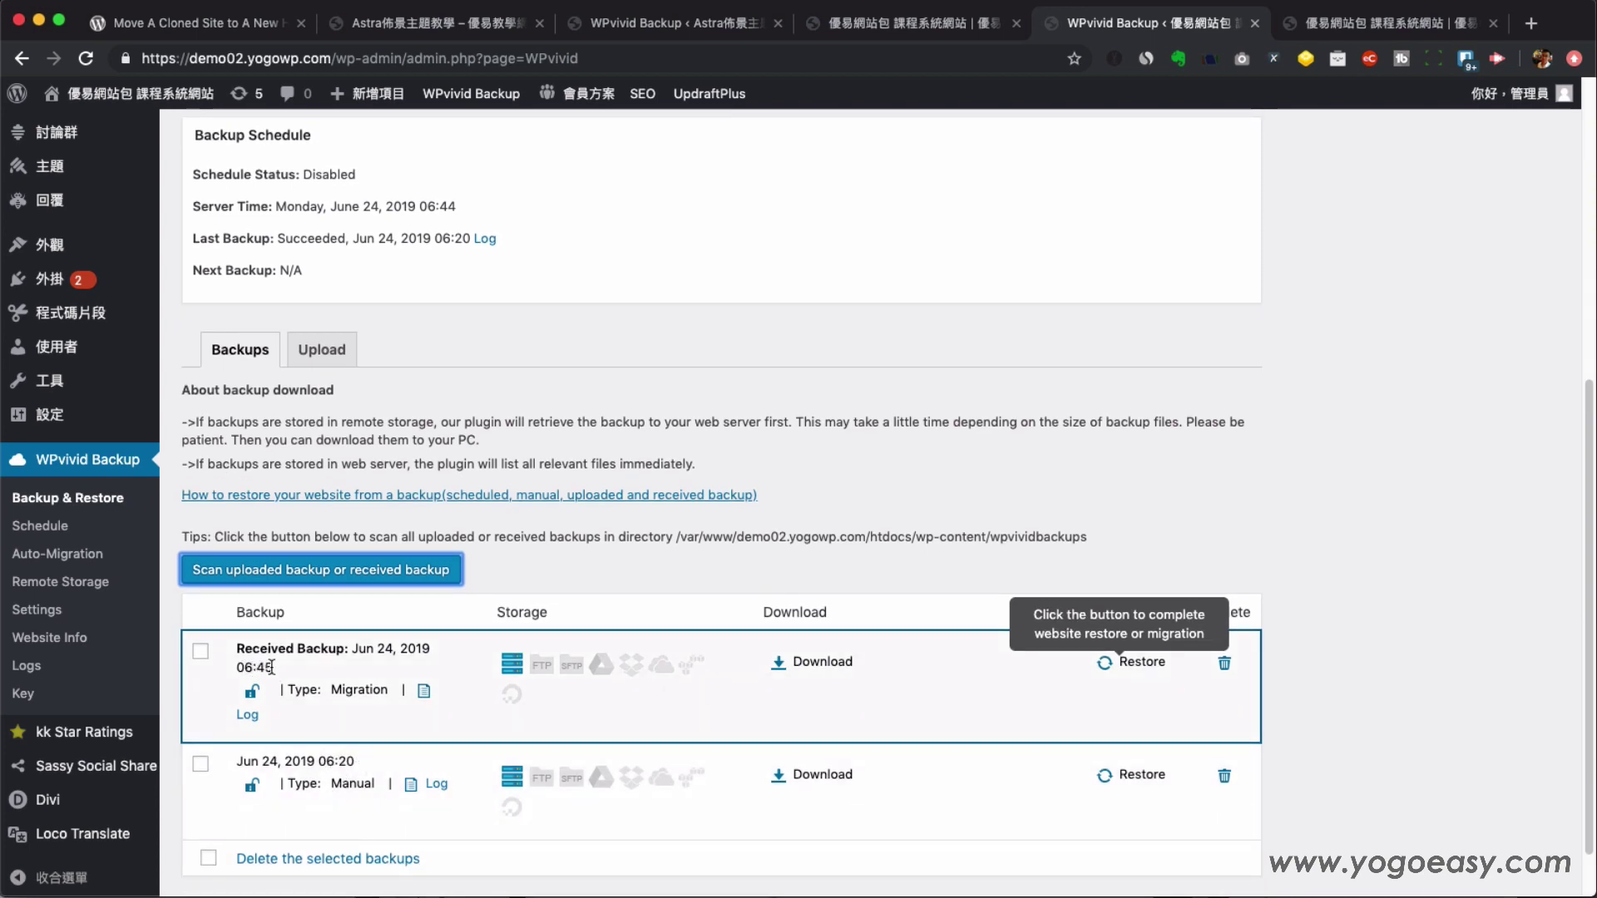
pyautogui.click(1115, 665)
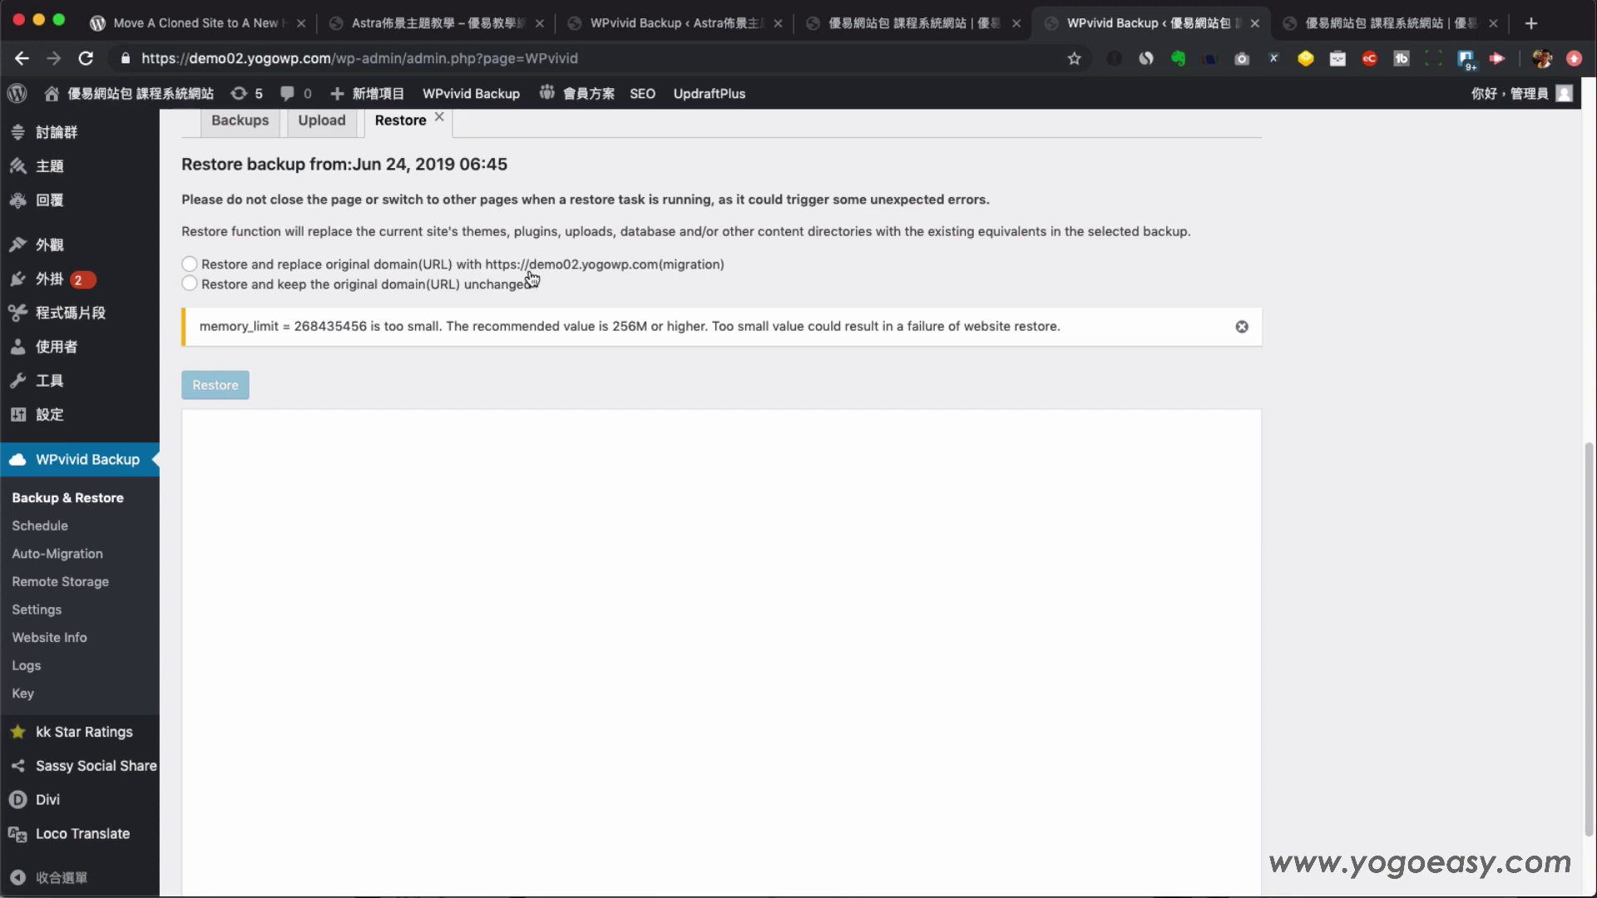
pyautogui.click(189, 265)
pyautogui.click(208, 394)
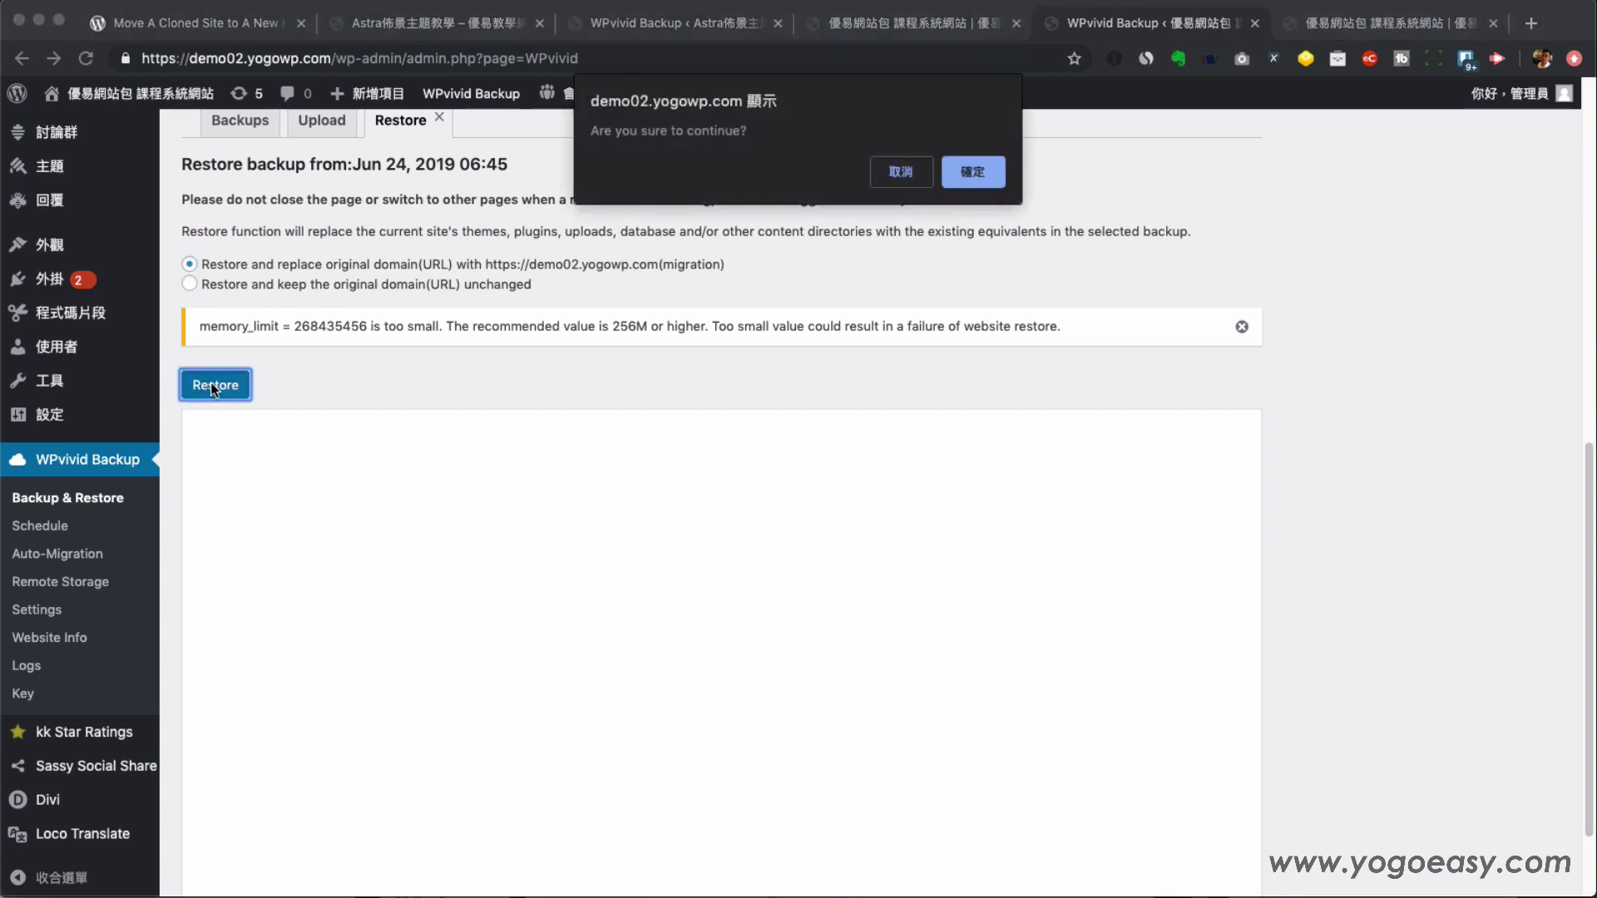
pyautogui.click(978, 176)
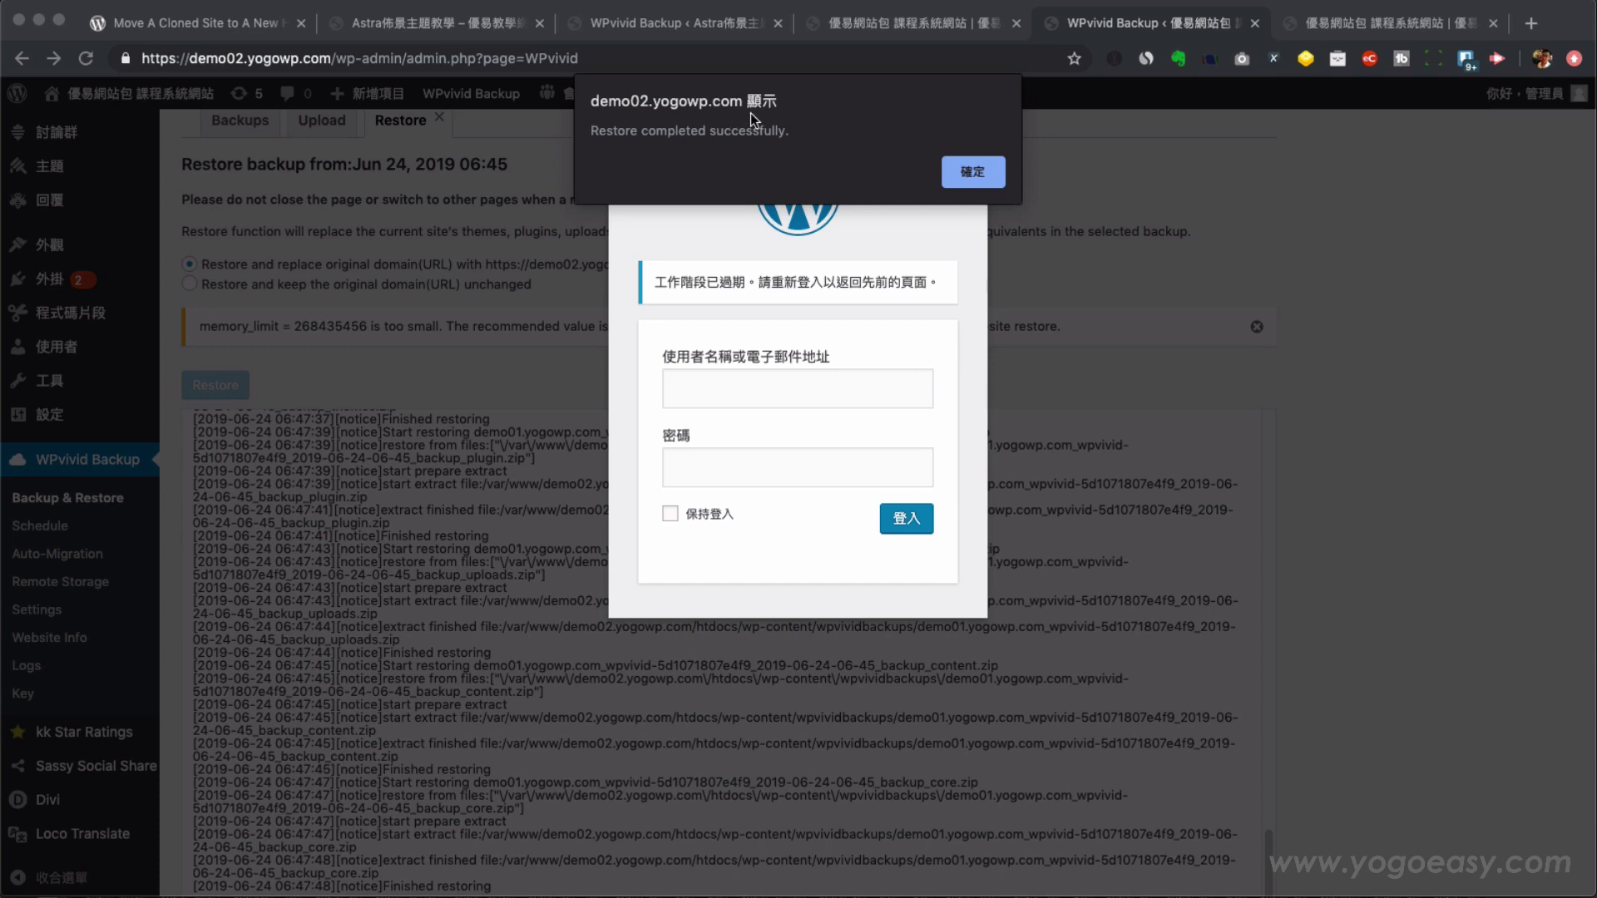
pyautogui.click(973, 175)
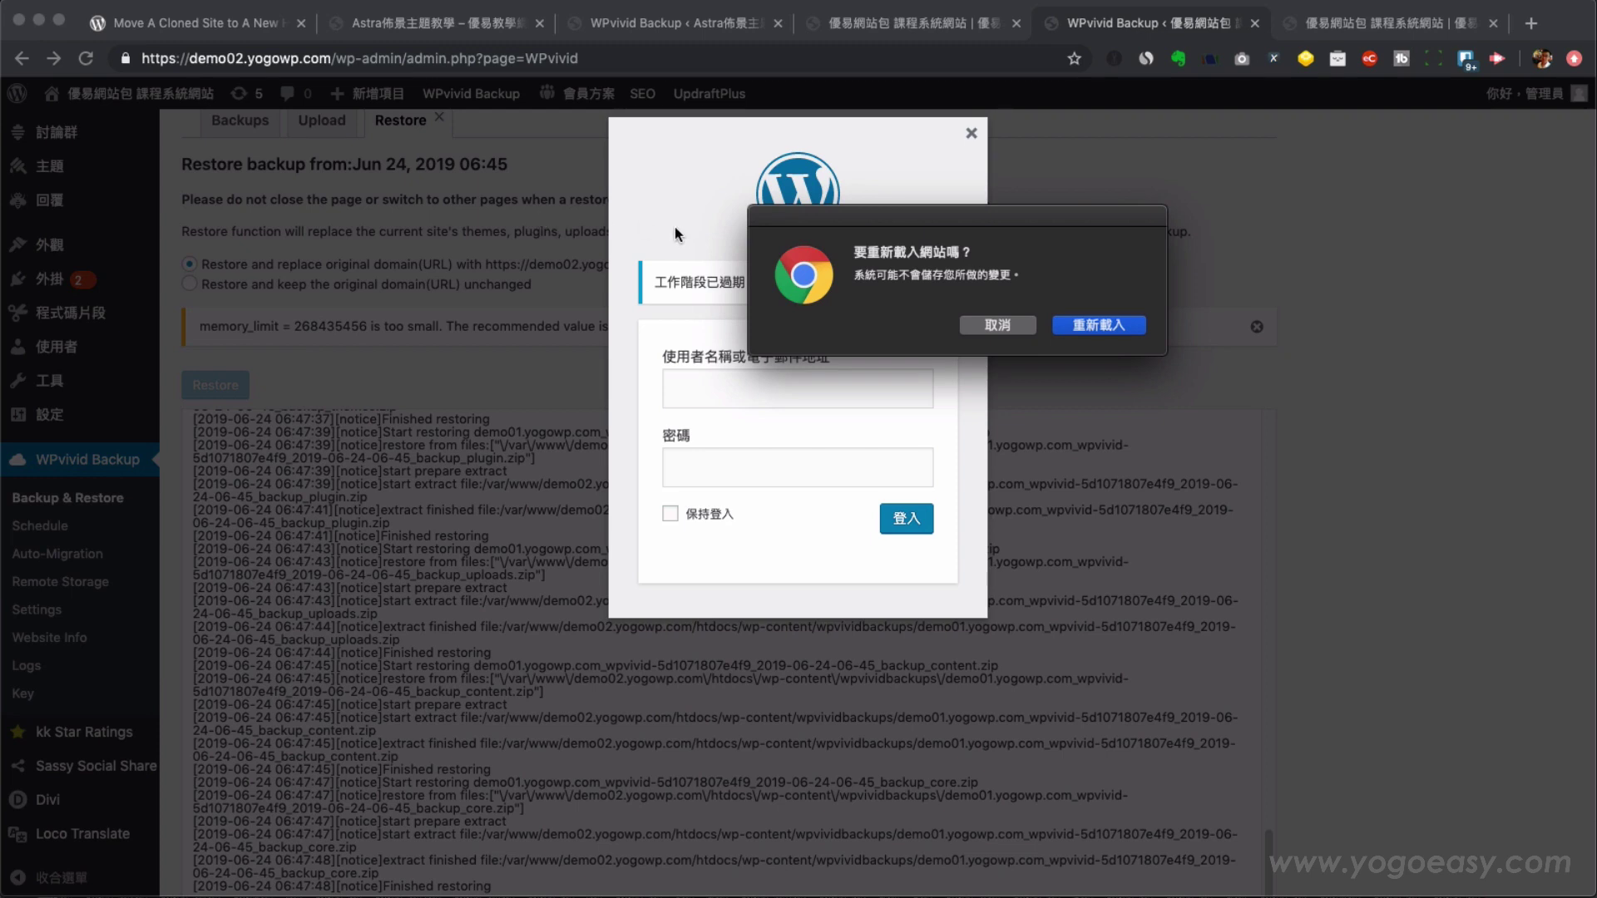
# - Reload the demo02 admin page and log in by filling in the account's username and password
pyautogui.click(1090, 326)
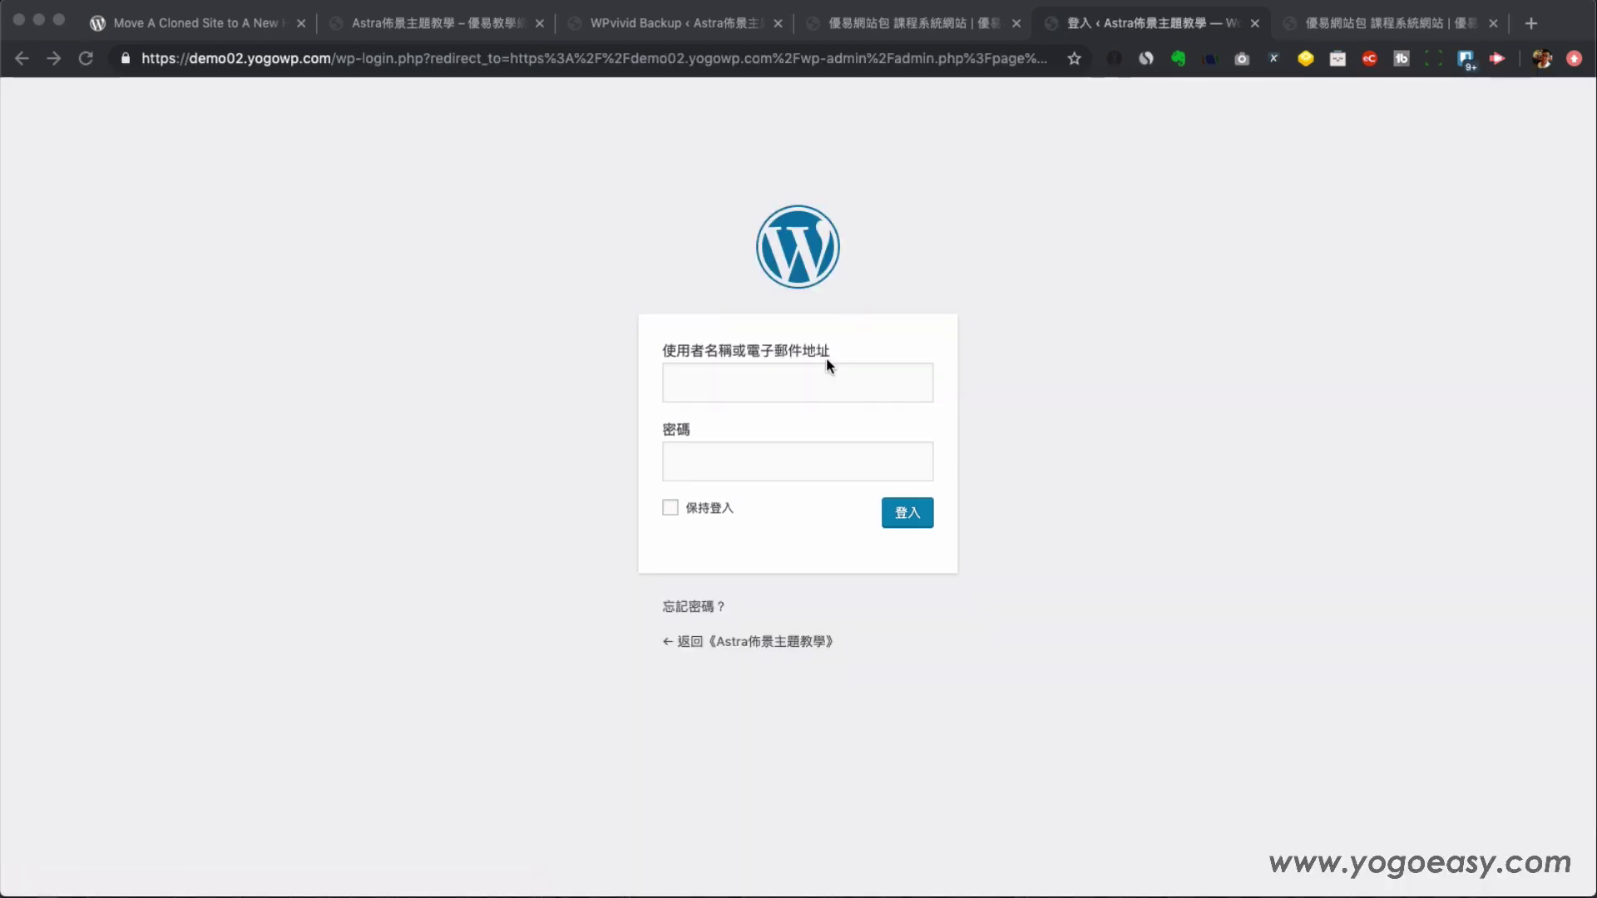
pyautogui.click(746, 379)
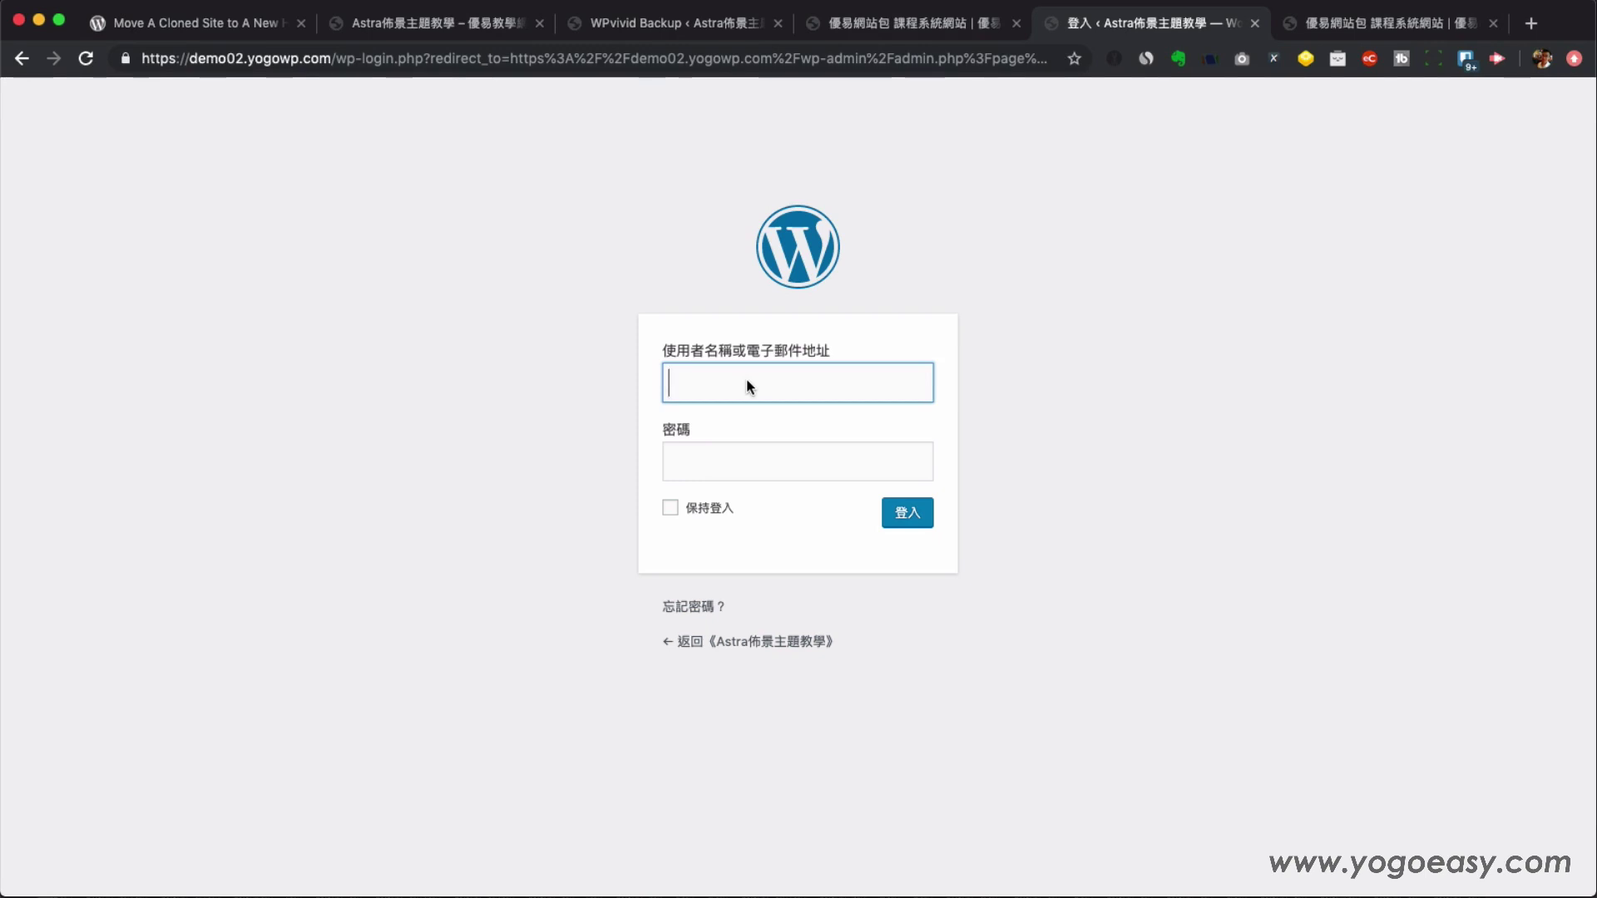
pyautogui.press('super+backslash')
pyautogui.click(907, 512)
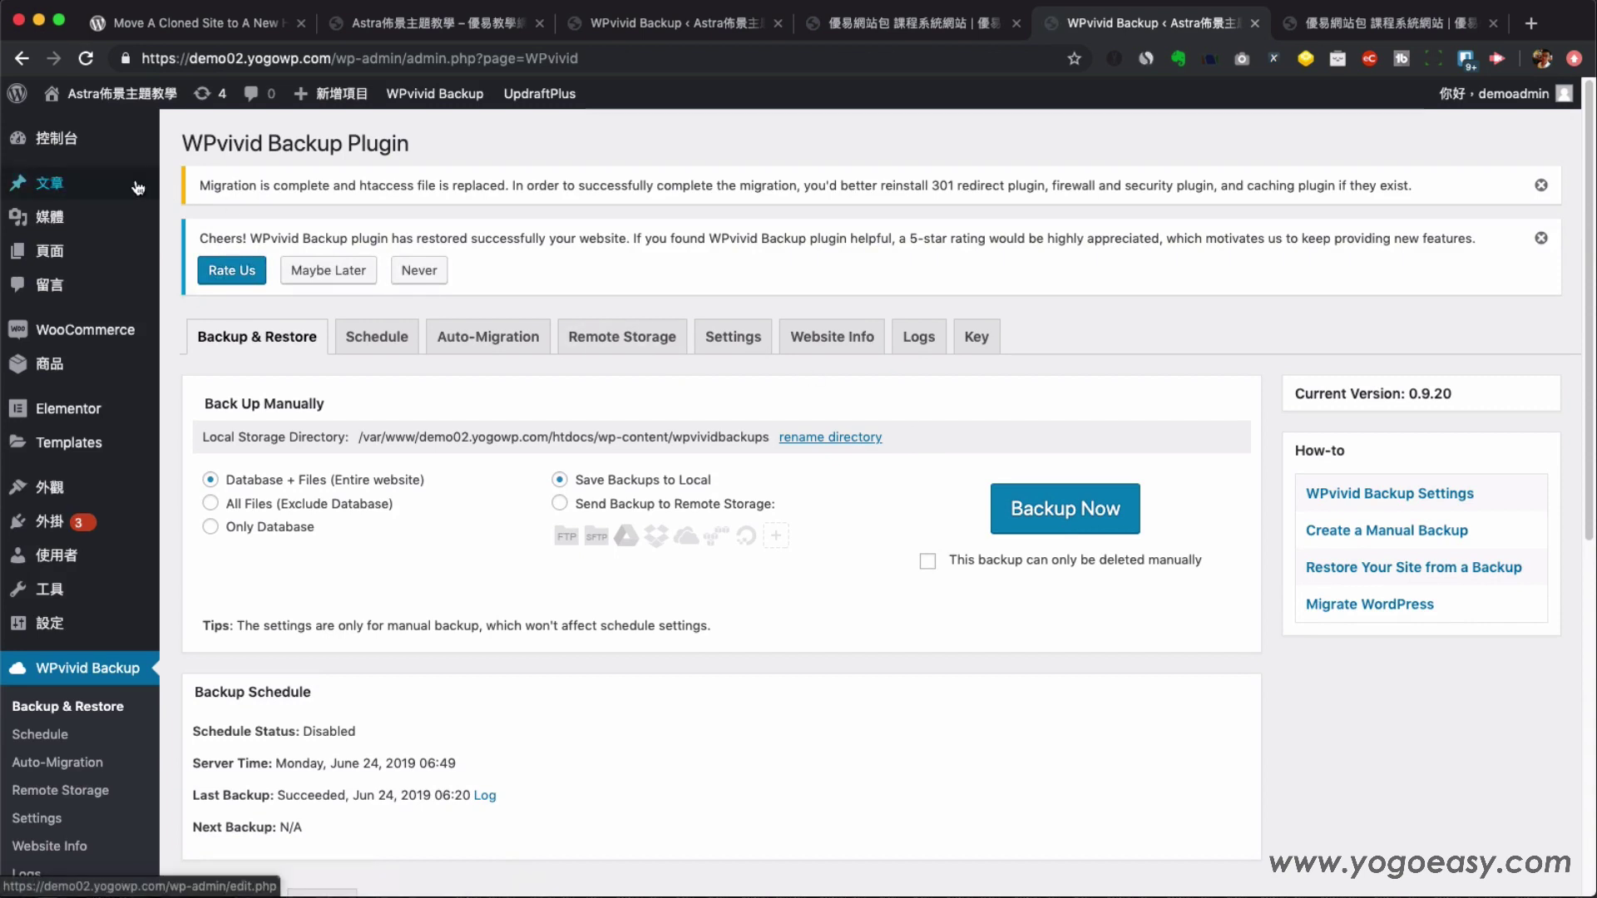
# - Visit the demo02 site's front end from its dashboard to check the migrated home page
pyautogui.moveTo(116, 104)
pyautogui.click(70, 128)
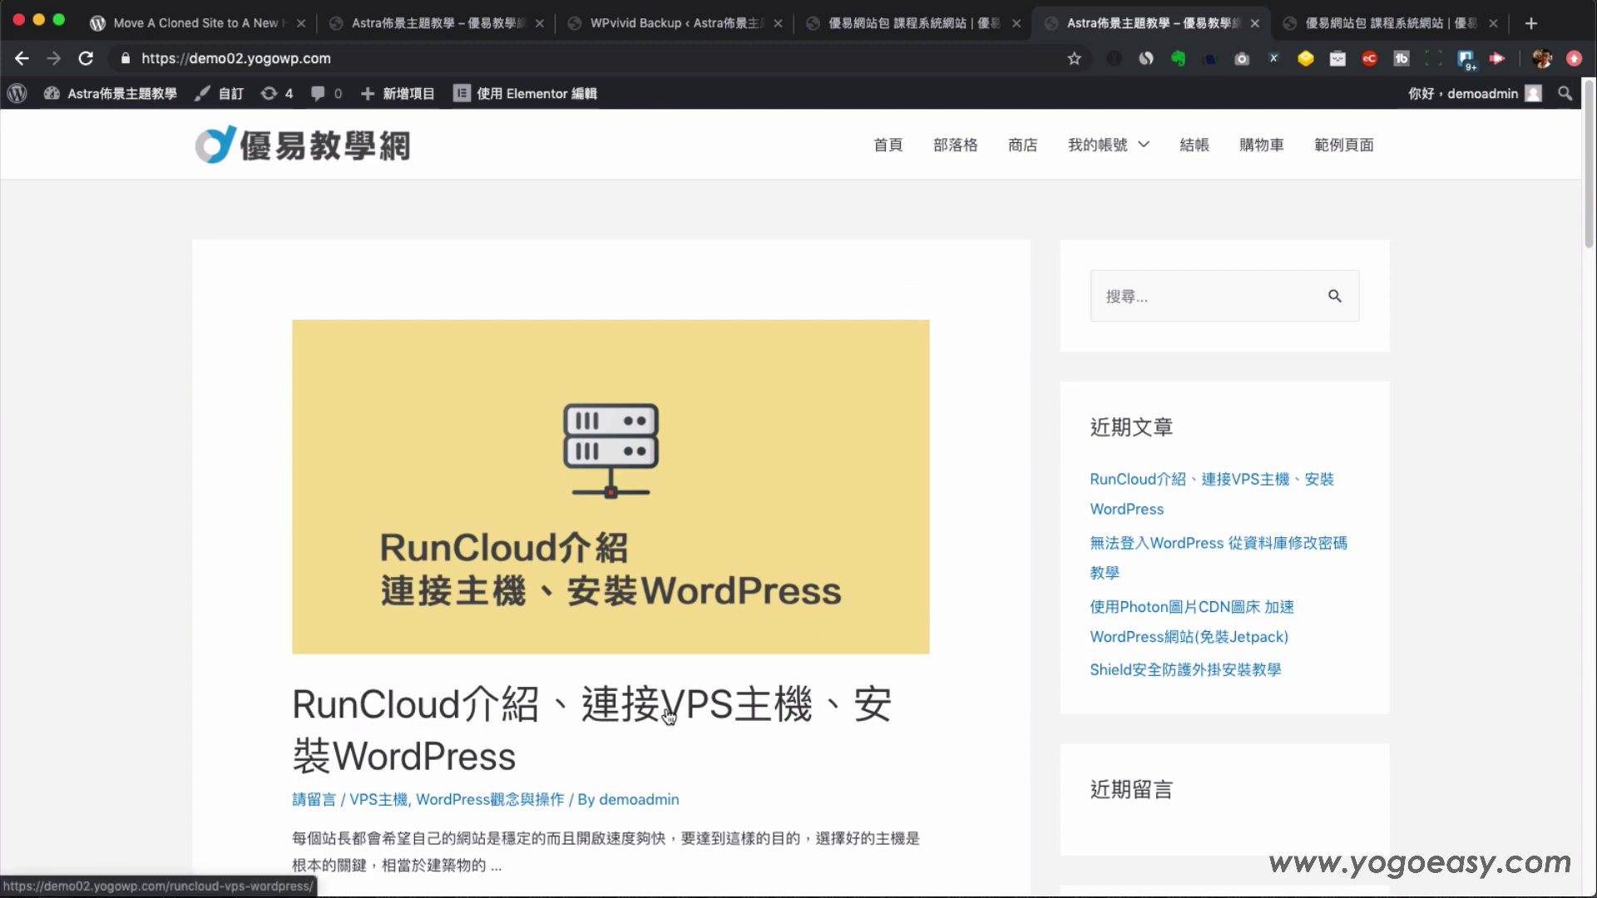
pyautogui.moveTo(881, 372)
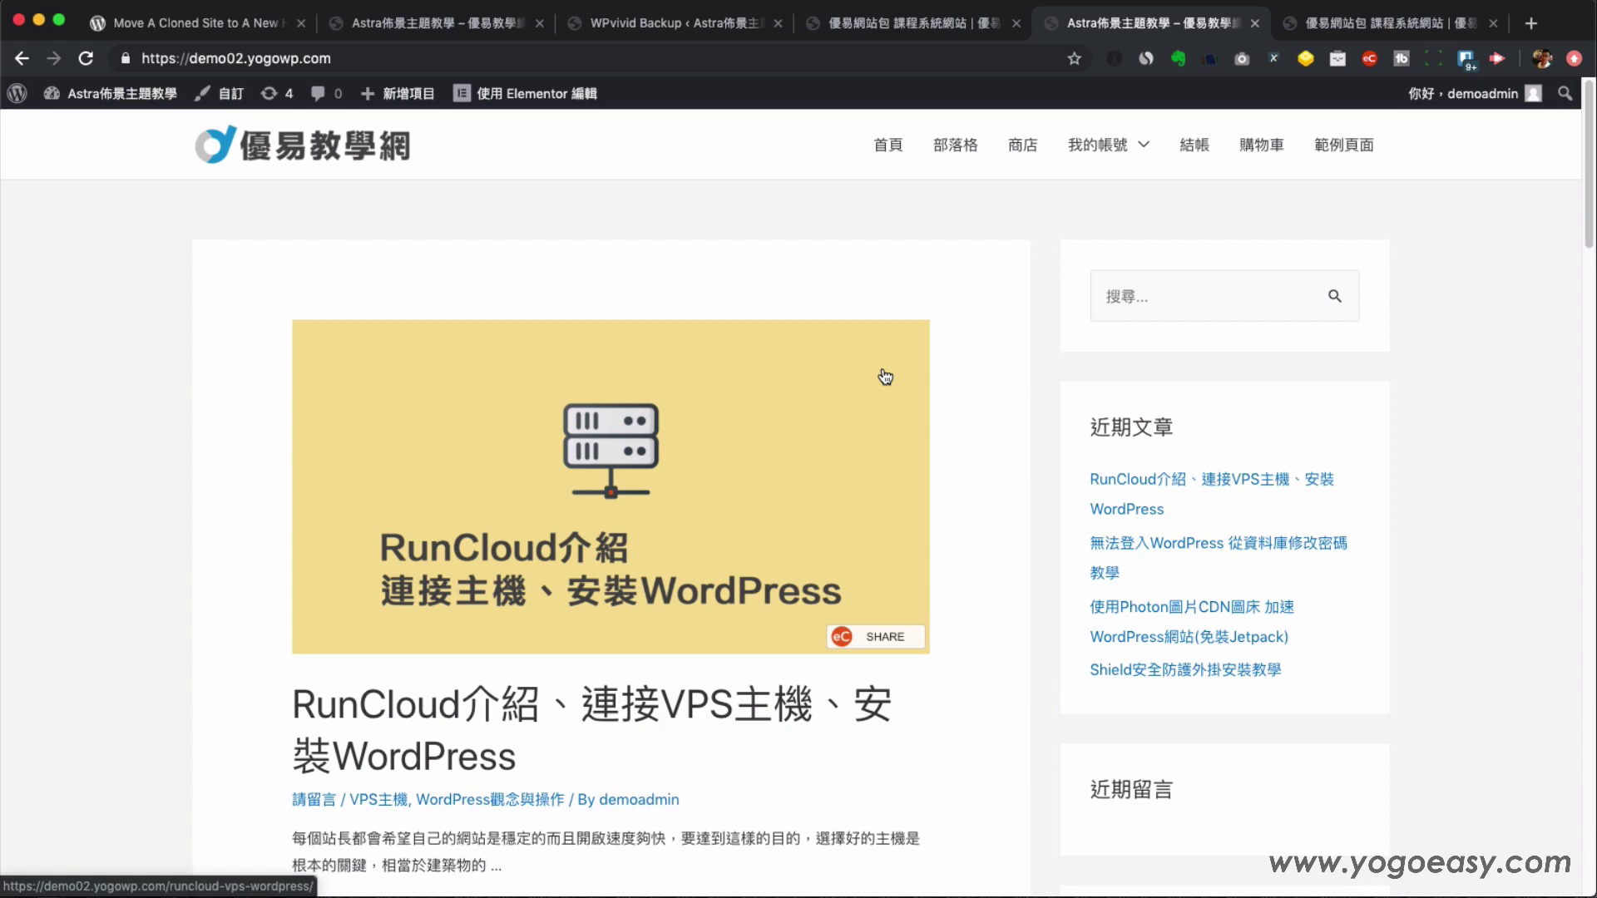